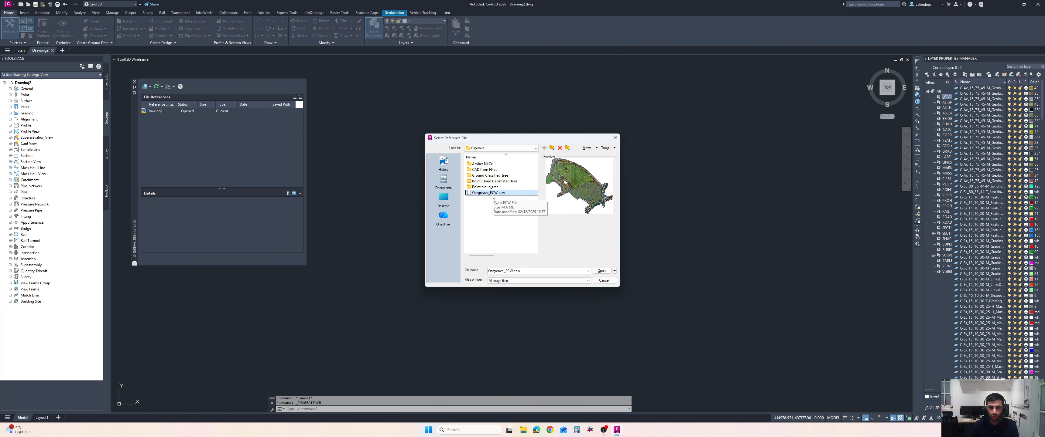
# Attach the Gargrave_ECW.ecw image with default insertion point, scale and rotation, and zoom to its extents
pyautogui.click(601, 271)
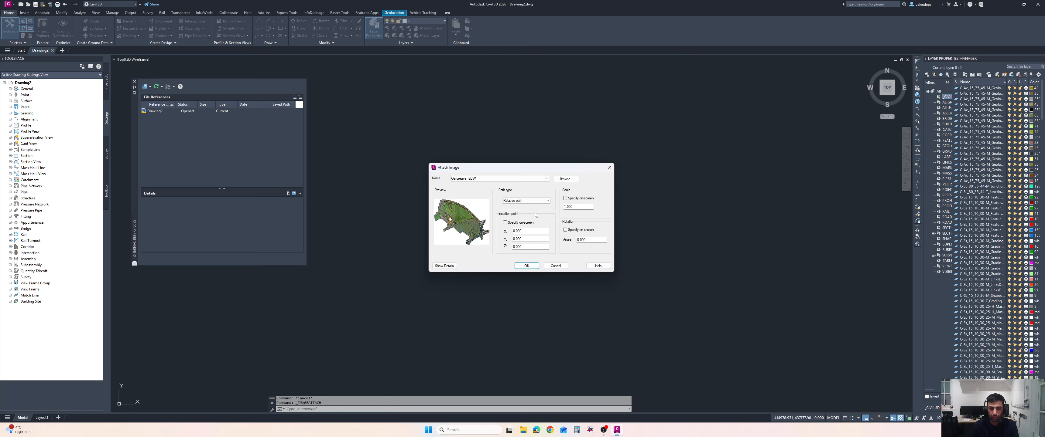
pyautogui.click(525, 267)
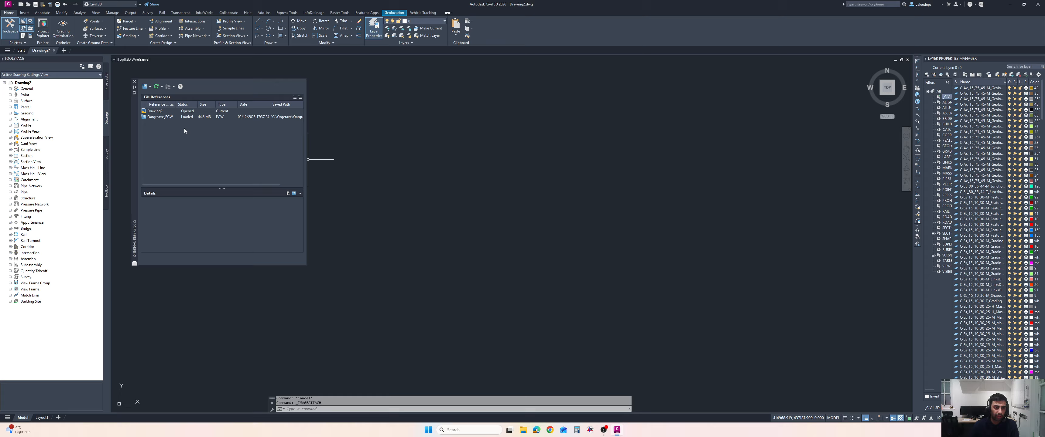
pyautogui.middleClick(522, 158)
pyautogui.middleClick(523, 157)
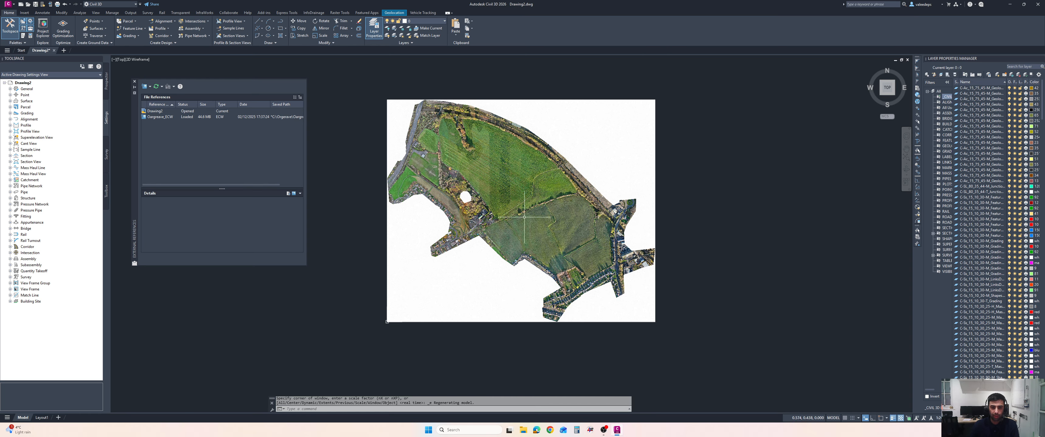
pyautogui.moveTo(387, 321)
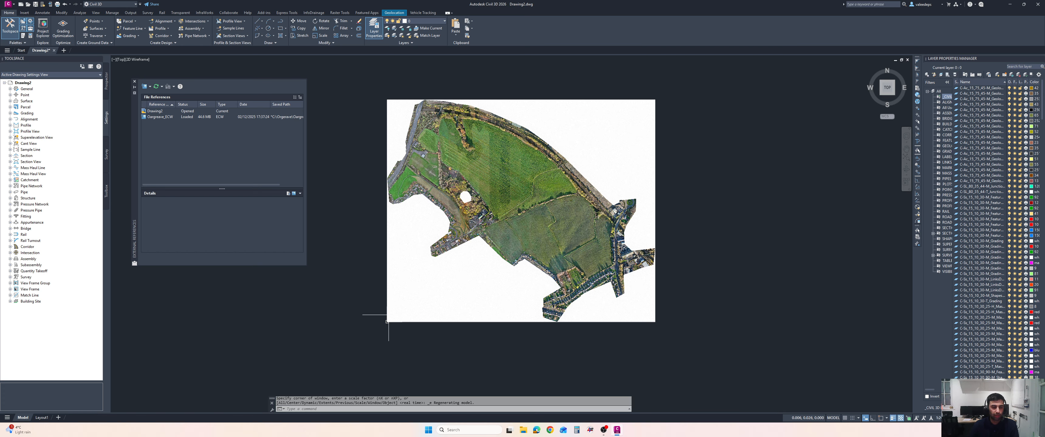
pyautogui.moveTo(418, 159); pyautogui.dragTo(402, 168, button='middle')
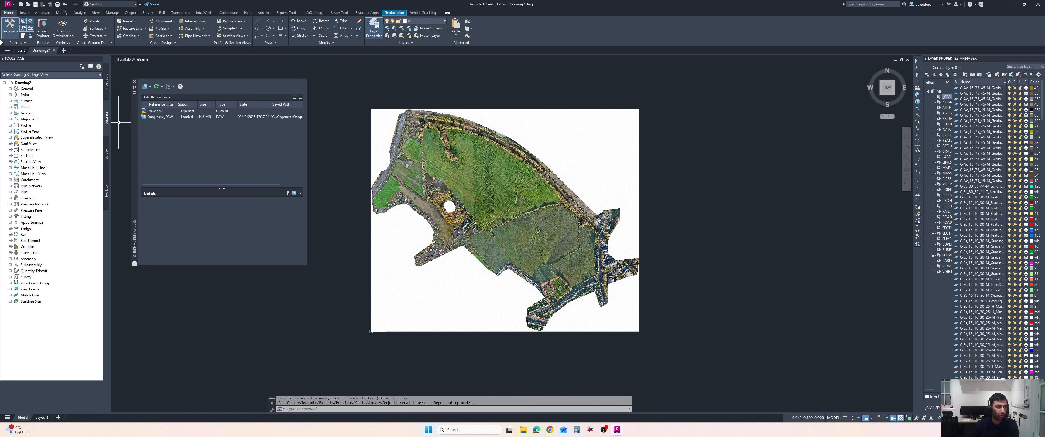
# Open the Site Boundary drawing from the CAD from Nikos folder, continuing despite its origin and ignoring unresolved references
pyautogui.click(26, 4)
pyautogui.click(486, 193)
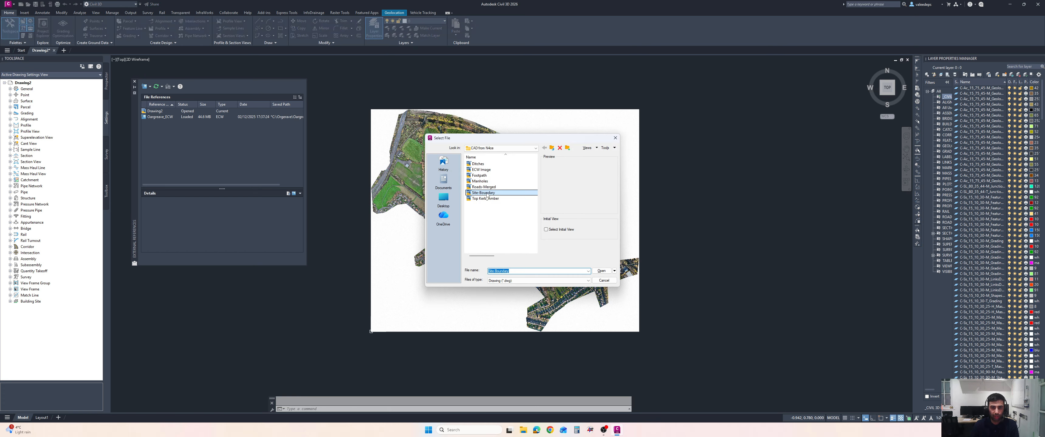
pyautogui.doubleClick(483, 193)
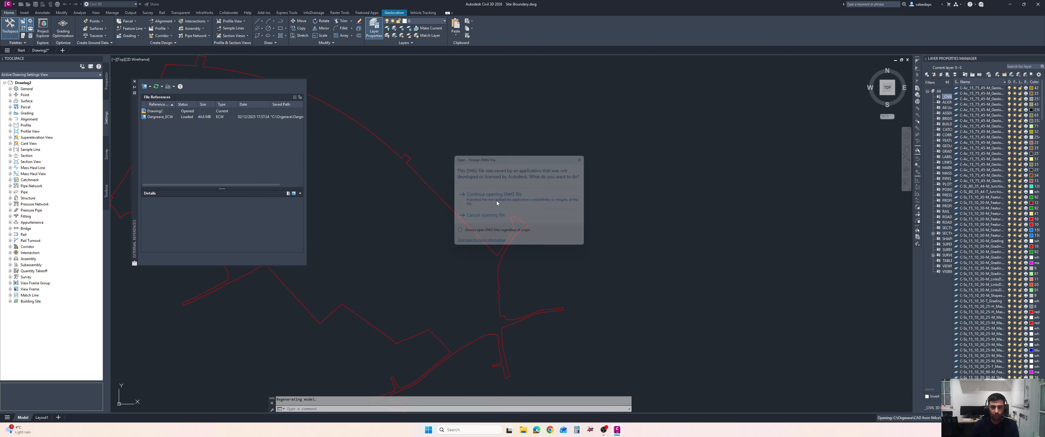
pyautogui.click(496, 197)
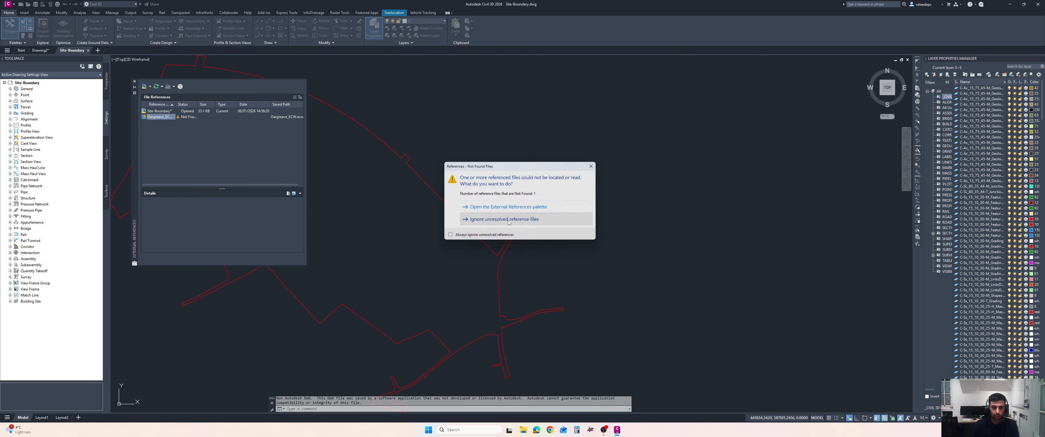
pyautogui.click(495, 218)
# Select all the site boundary polylines with a window and copy them to the clipboard
pyautogui.scroll(-2, 494, 217)
pyautogui.click(640, 127)
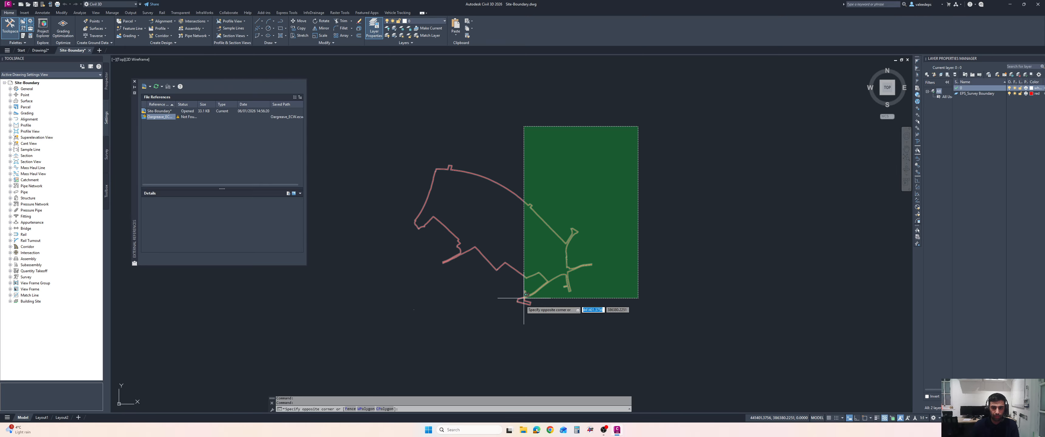
pyautogui.click(505, 317)
pyautogui.rightClick(503, 131)
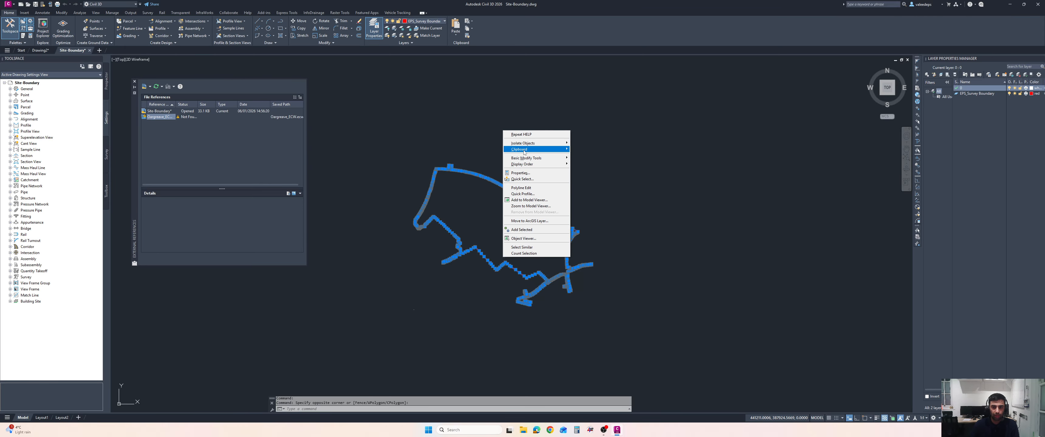
pyautogui.moveTo(524, 152)
pyautogui.click(581, 156)
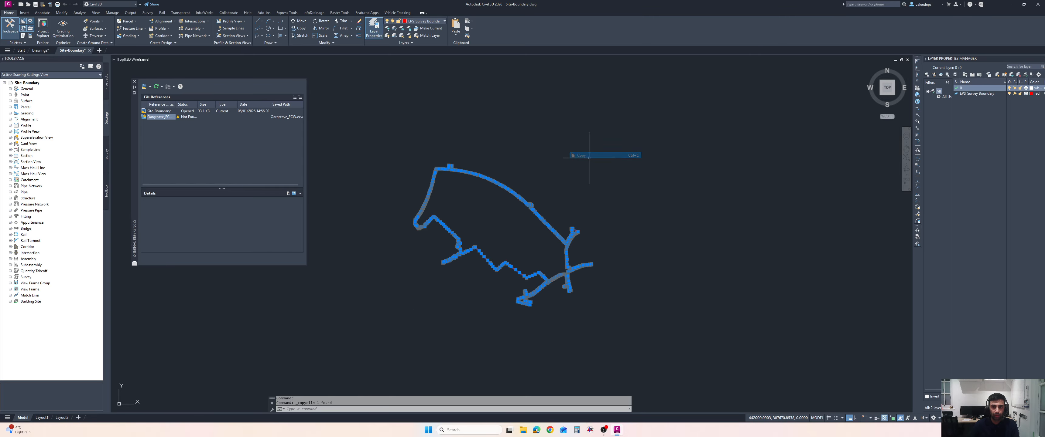
# Switch back to Drawing2 and paste the boundary to its original coordinates
pyautogui.click(40, 51)
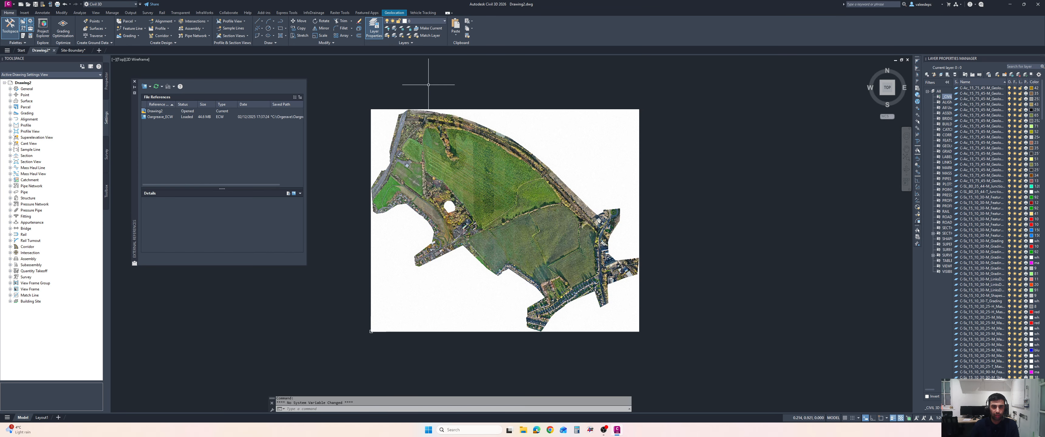
pyautogui.rightClick(429, 86)
pyautogui.moveTo(455, 110)
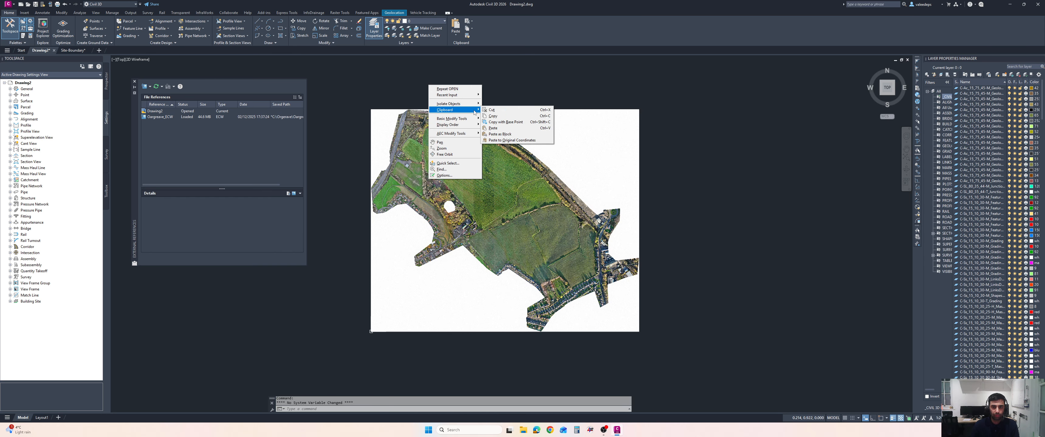
pyautogui.click(513, 141)
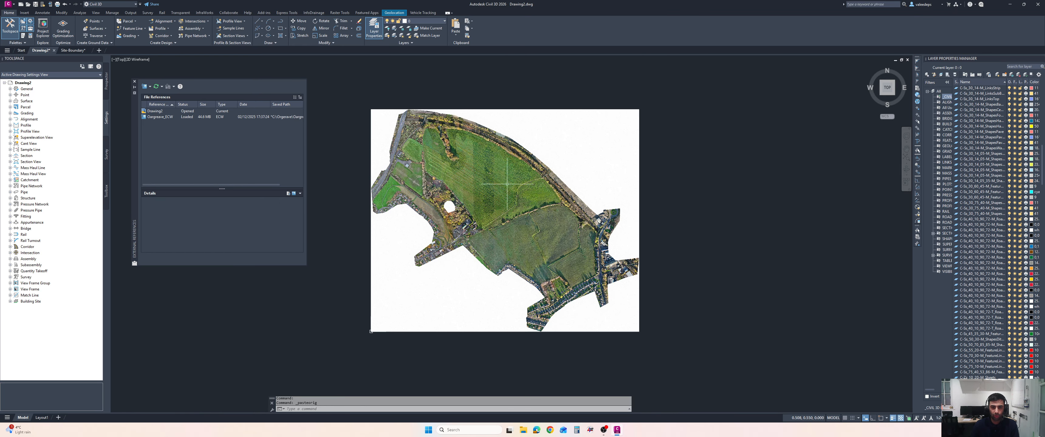
# Zoom, pan and select all to locate the pasted boundary relative to the attached image
pyautogui.middleClick(560, 205)
pyautogui.middleClick(560, 205)
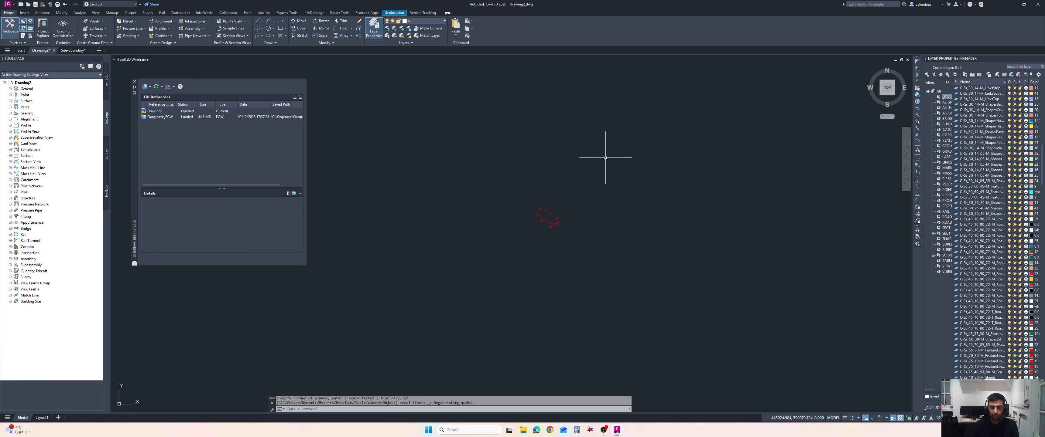
pyautogui.moveTo(604, 154); pyautogui.dragTo(629, 158, button='middle')
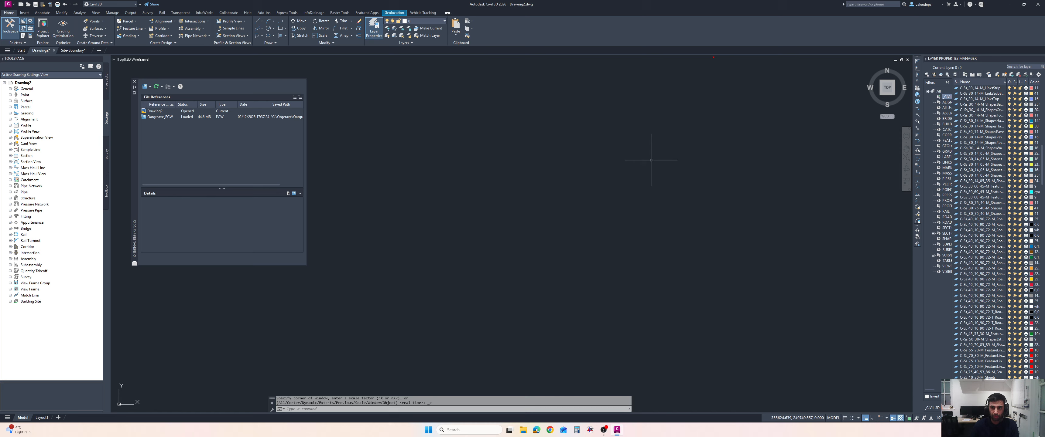
pyautogui.moveTo(471, 355); pyautogui.dragTo(440, 304, button='middle')
pyautogui.scroll(-5, 440, 304)
pyautogui.moveTo(287, 373); pyautogui.dragTo(312, 346, button='middle')
pyautogui.scroll(4, 325, 370)
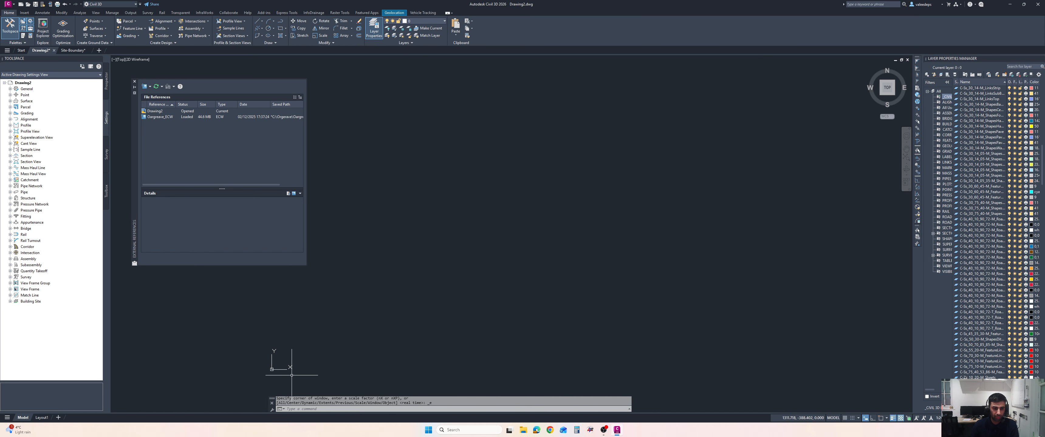
pyautogui.scroll(4, 295, 373)
pyautogui.scroll(-5, 359, 320)
pyautogui.scroll(-5, 425, 333)
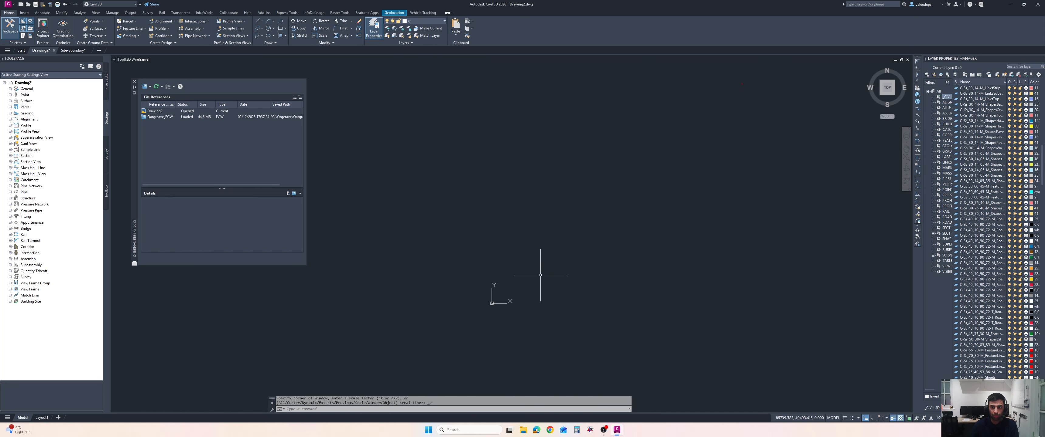
pyautogui.hotkey('ctrl', 'a')
pyautogui.scroll(5, 494, 312)
pyautogui.scroll(8, 467, 267)
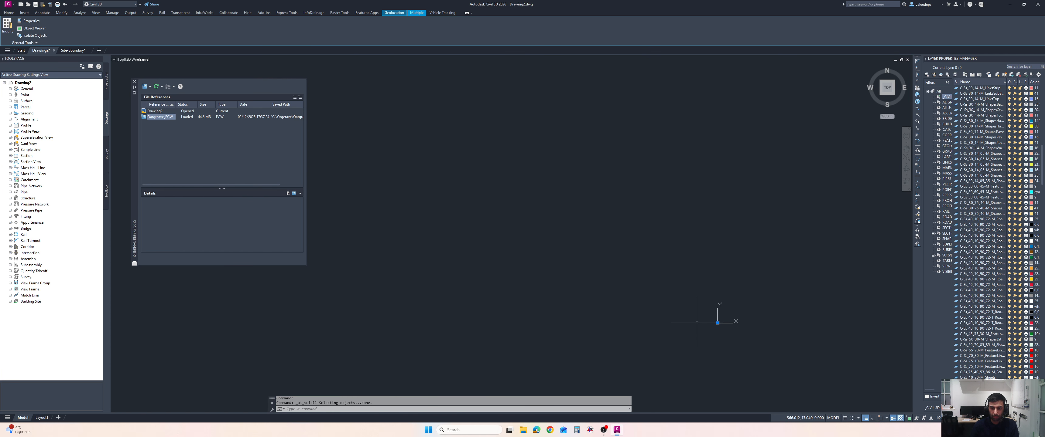
pyautogui.scroll(5, 708, 322)
pyautogui.scroll(-8, 536, 227)
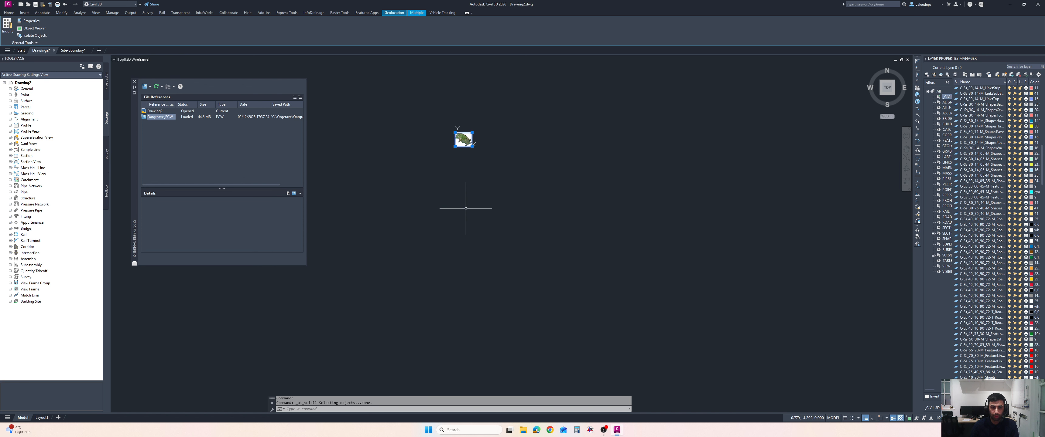
pyautogui.scroll(4, 463, 138)
pyautogui.scroll(-3, 463, 138)
pyautogui.scroll(2, 466, 145)
pyautogui.scroll(2, 467, 145)
pyautogui.moveTo(467, 145); pyautogui.dragTo(623, 287, button='middle')
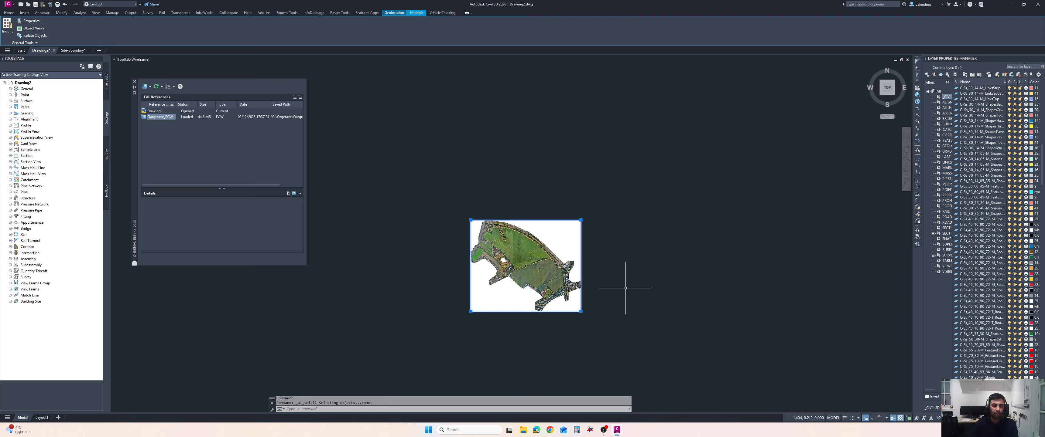
pyautogui.moveTo(634, 269); pyautogui.dragTo(607, 276, button='middle')
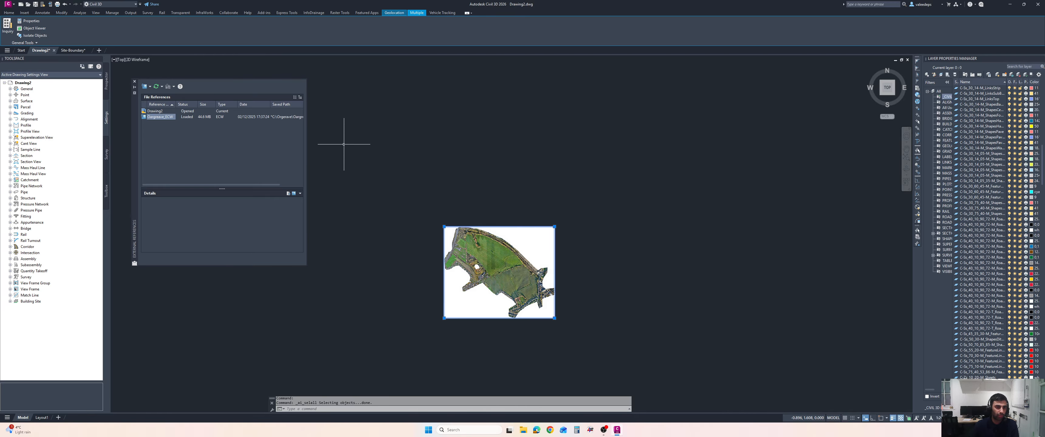
pyautogui.moveTo(387, 121); pyautogui.dragTo(419, 127, button='middle')
pyautogui.press('Escape')
pyautogui.press('Escape')
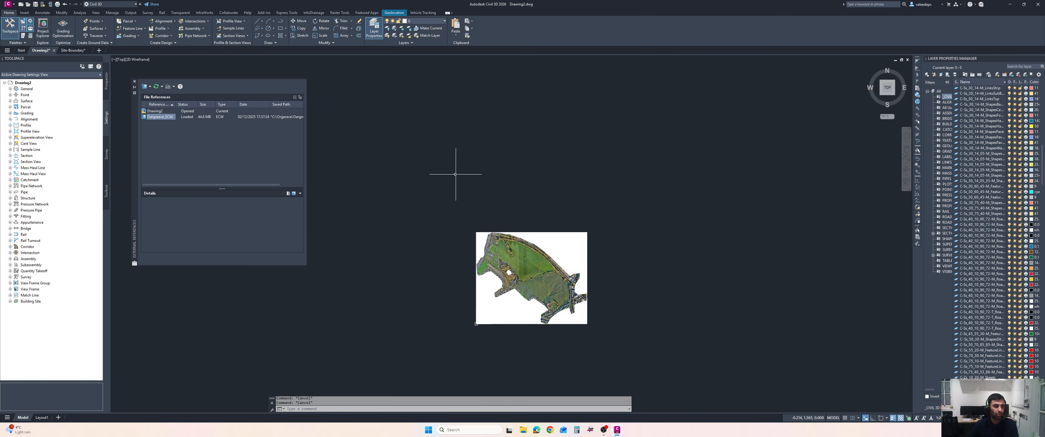
# Create a new drawing and apply its drawing settings with the OSGB36 British National Grid coordinate system
pyautogui.click(98, 51)
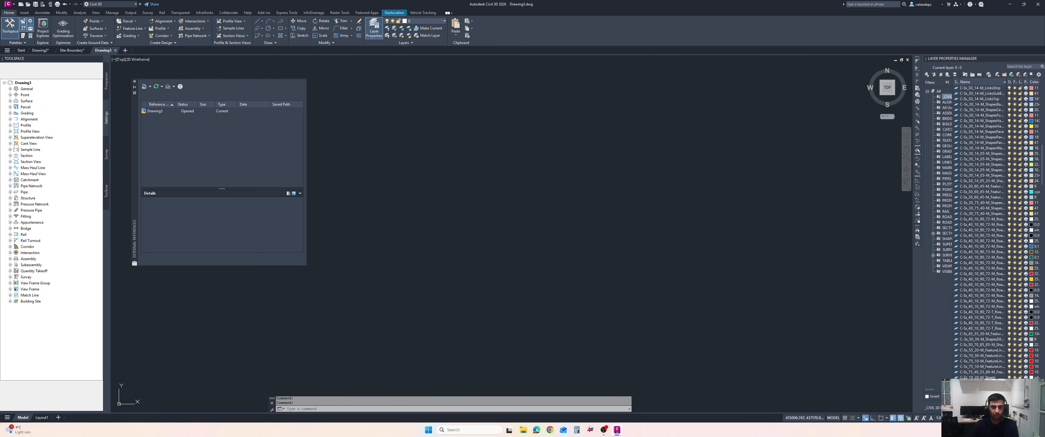
pyautogui.moveTo(509, 173); pyautogui.dragTo(517, 168, button='middle')
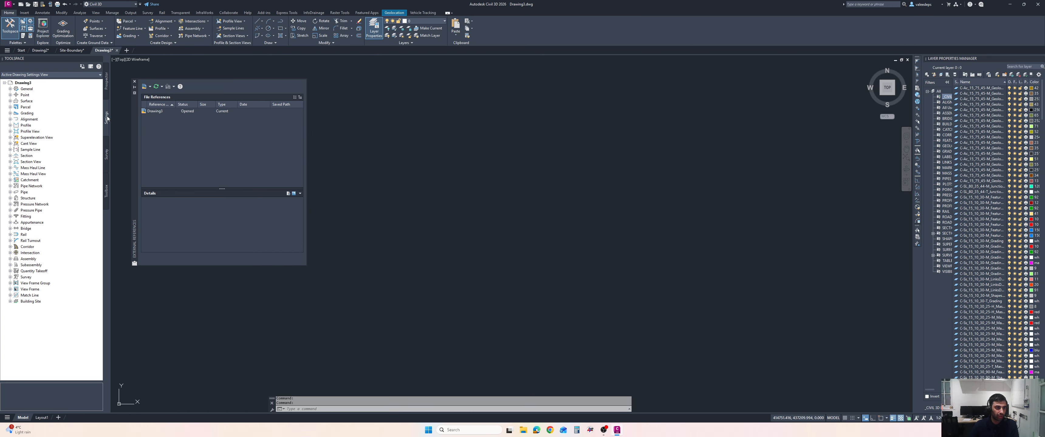
pyautogui.rightClick(25, 83)
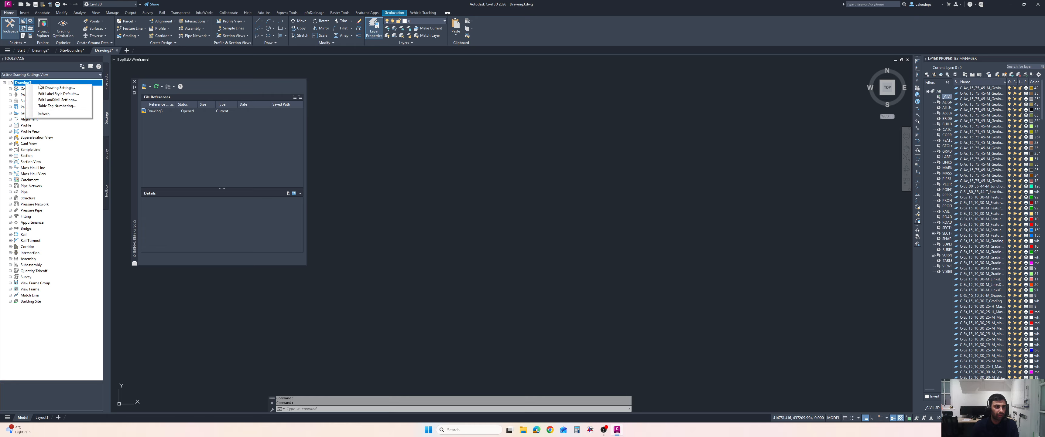
pyautogui.click(41, 88)
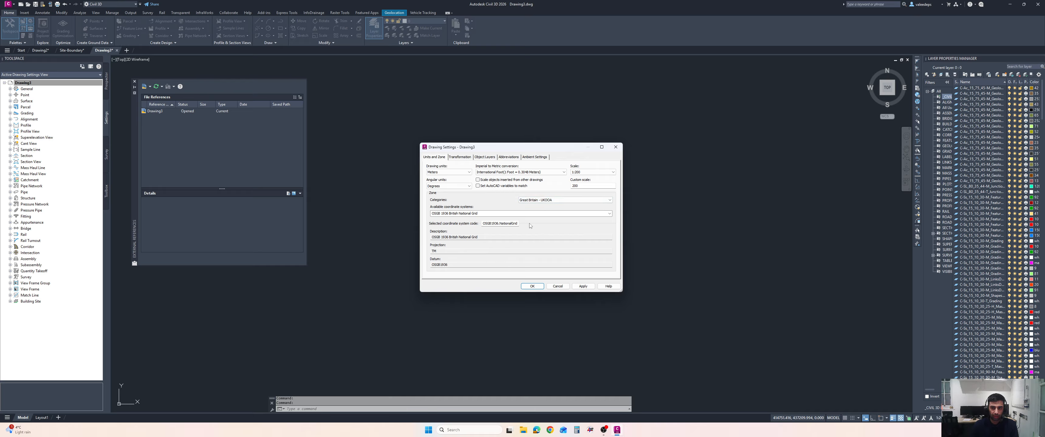
pyautogui.click(529, 286)
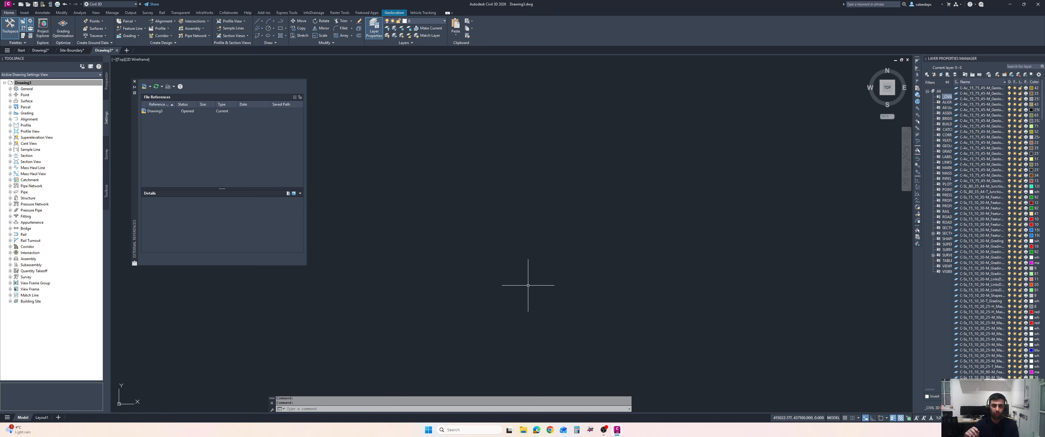
# Insert Gargrave_ECW.ecw with MAPIINSERT, accepting the image file's correlation insertion values
pyautogui.click(338, 12)
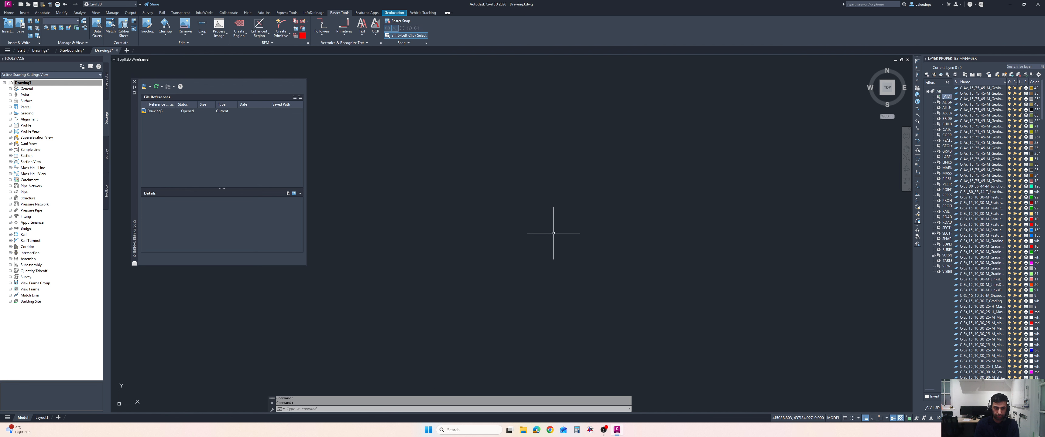
pyautogui.write('in')
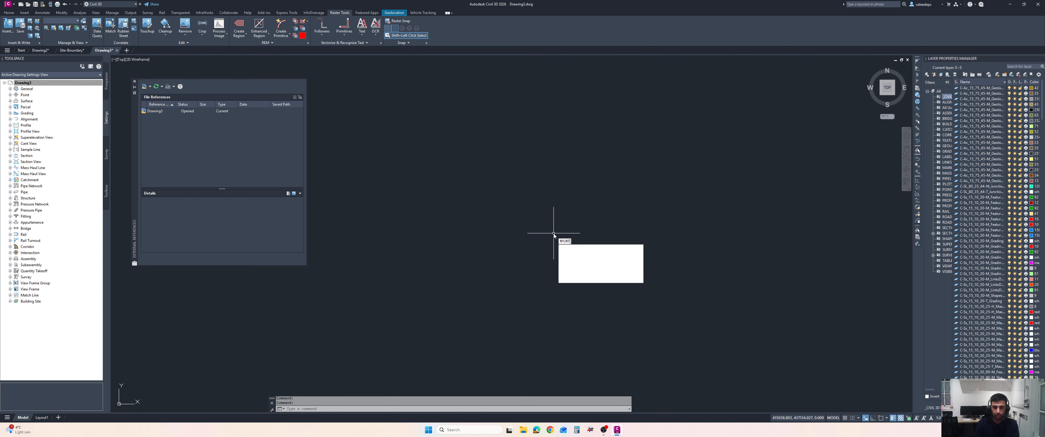
pyautogui.press('BackSpace')
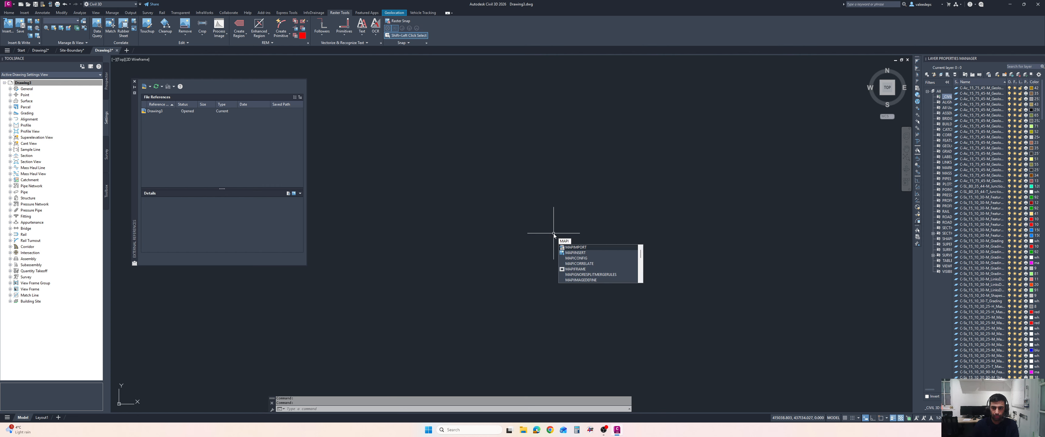
pyautogui.click(576, 253)
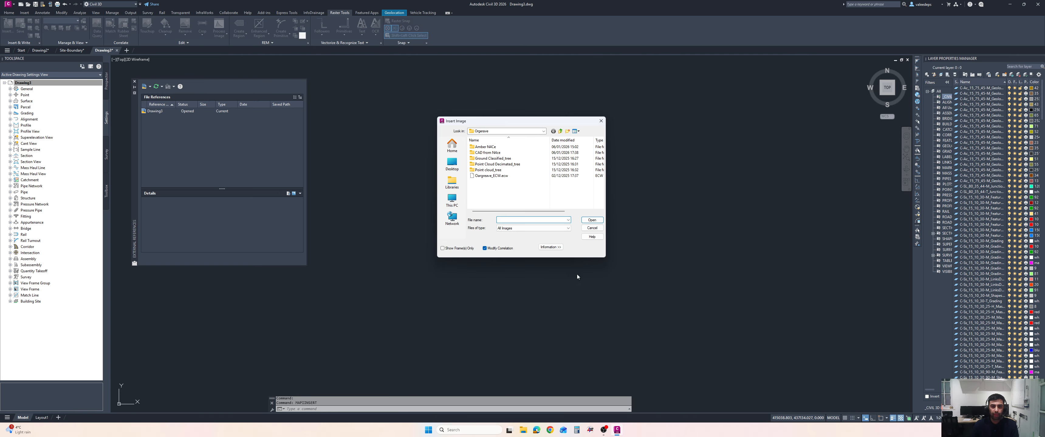
pyautogui.click(491, 178)
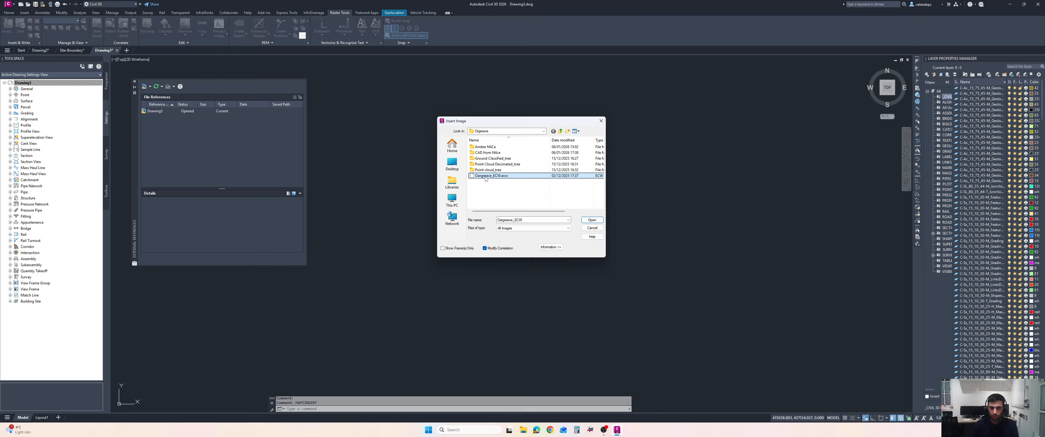
pyautogui.click(601, 220)
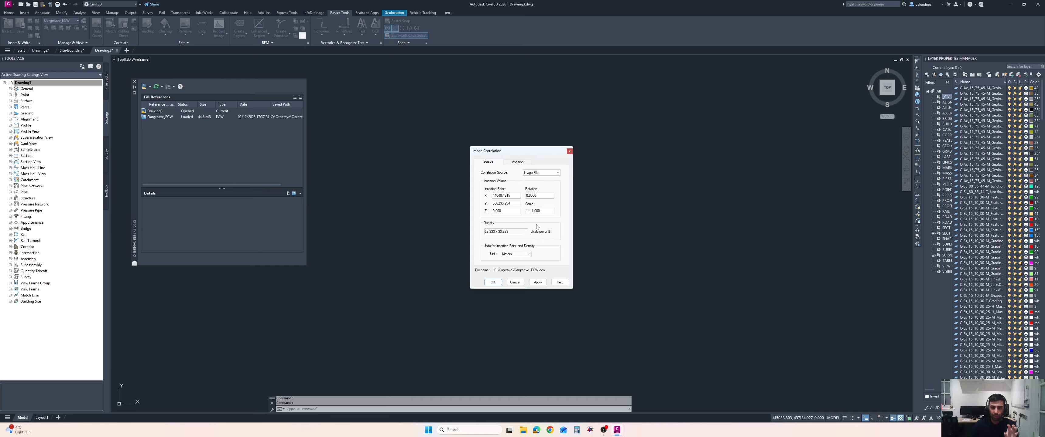
pyautogui.click(493, 282)
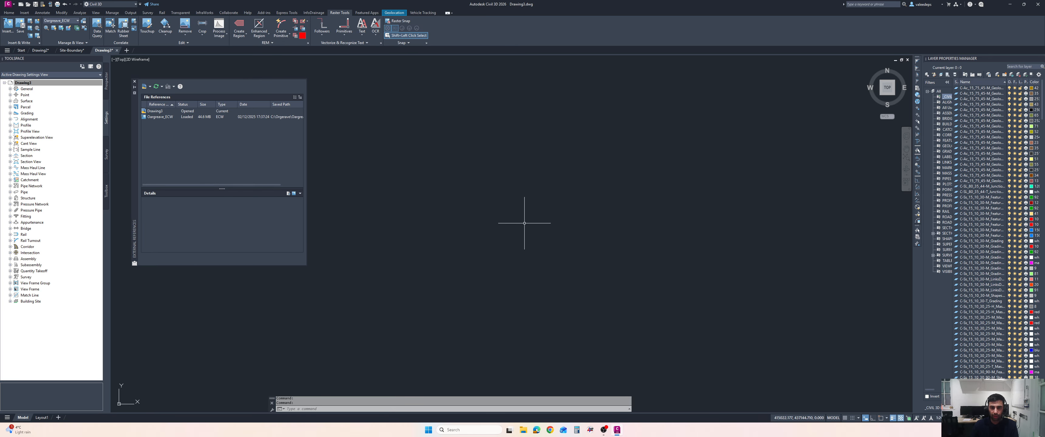
# Display the Bing Road online basemap beneath the attached orthophoto to check its location
pyautogui.middleClick(553, 176)
pyautogui.middleClick(553, 177)
pyautogui.scroll(1, 553, 176)
pyautogui.scroll(-2, 553, 177)
pyautogui.moveTo(553, 176); pyautogui.dragTo(567, 176, button='middle')
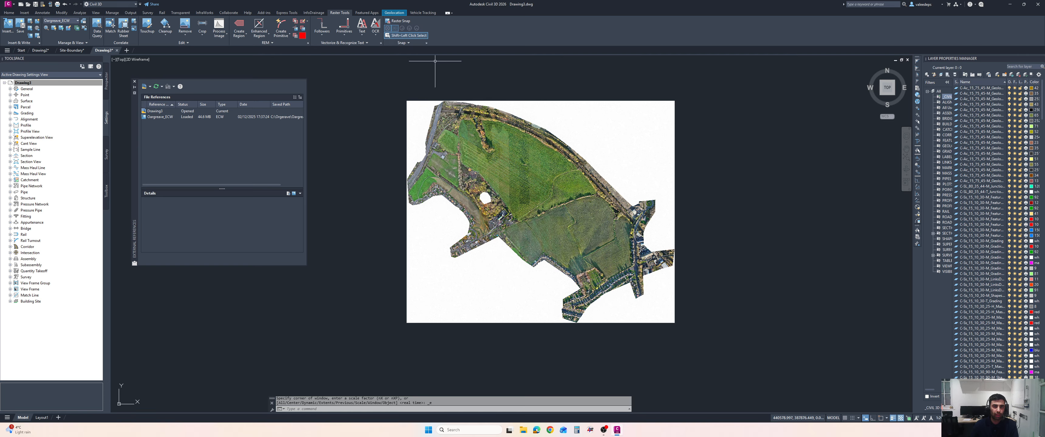
pyautogui.click(398, 13)
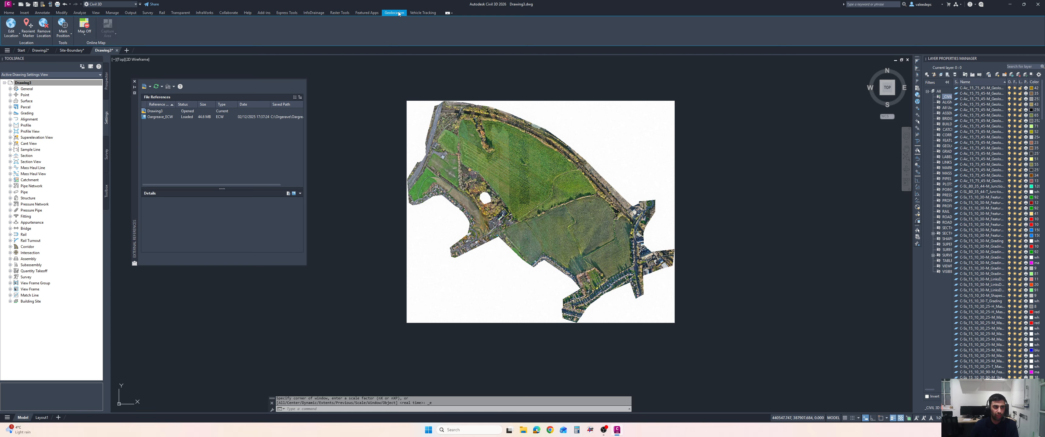
pyautogui.click(83, 36)
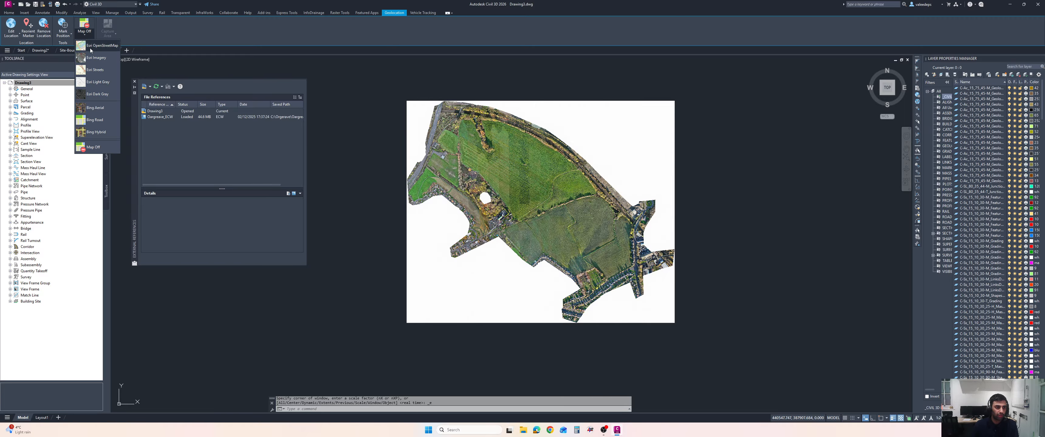
pyautogui.click(94, 120)
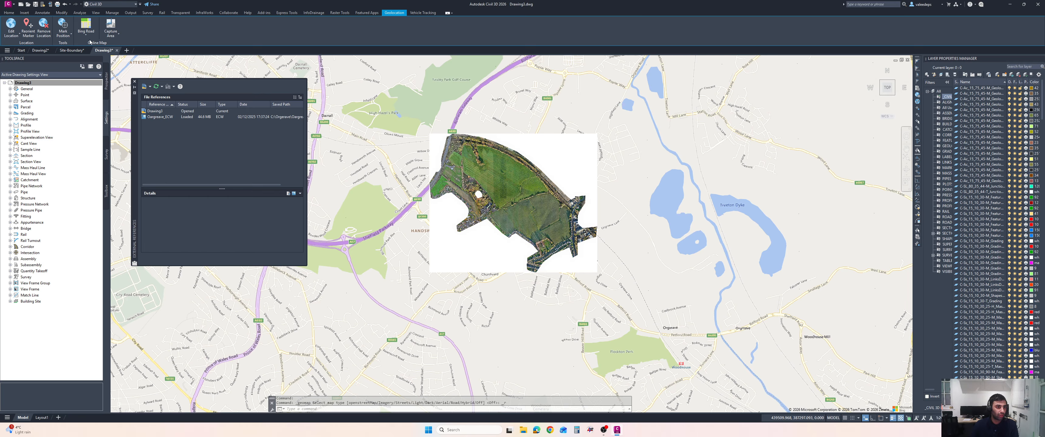
# Switch the online basemap to Bing Aerial and zoom in to compare it with the orthophoto
pyautogui.click(85, 36)
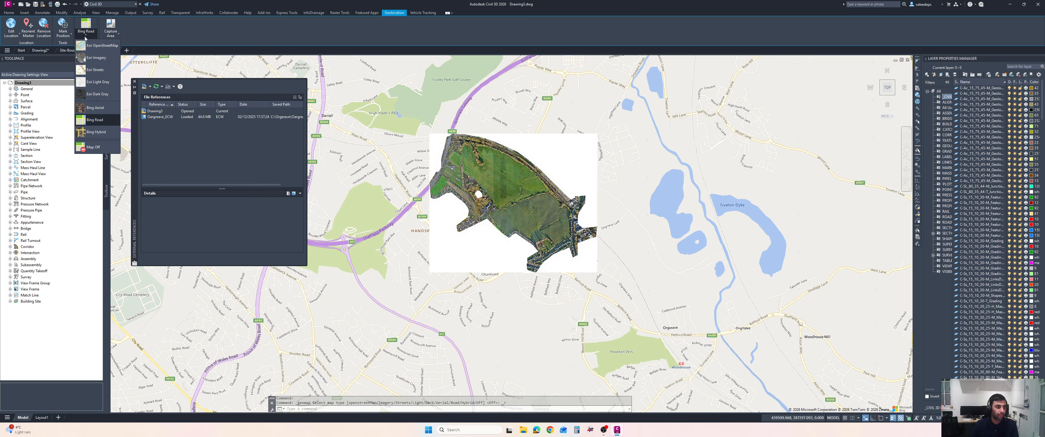
pyautogui.click(97, 109)
pyautogui.scroll(2, 470, 190)
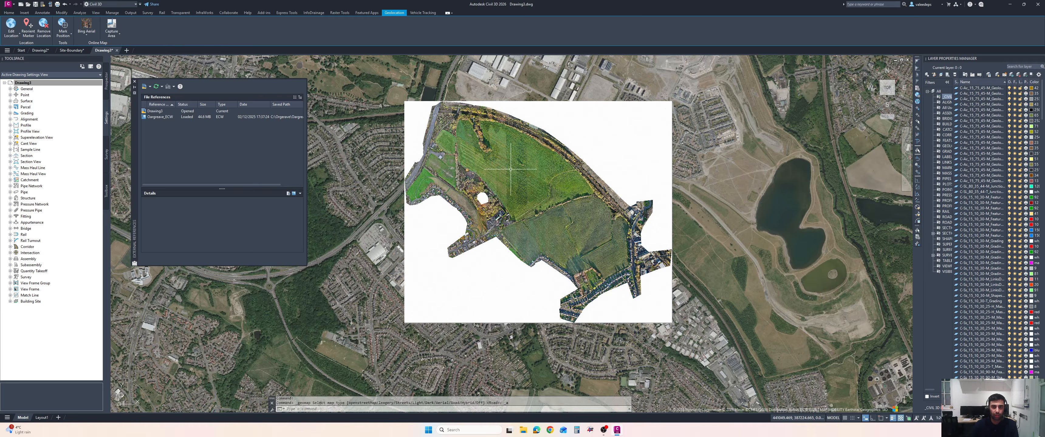
pyautogui.moveTo(511, 172); pyautogui.dragTo(515, 182, button='middle')
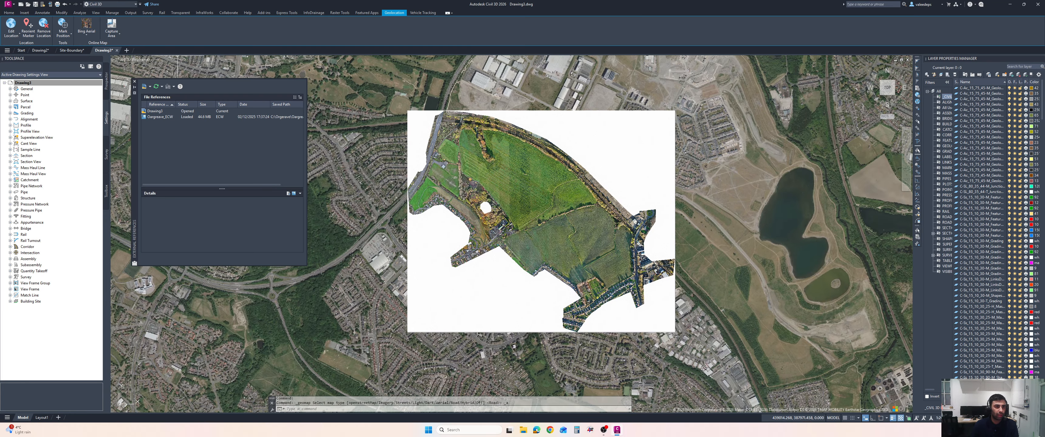
# Switch to the Site Boundary drawing and copy the boundary polyline to the clipboard
pyautogui.click(71, 50)
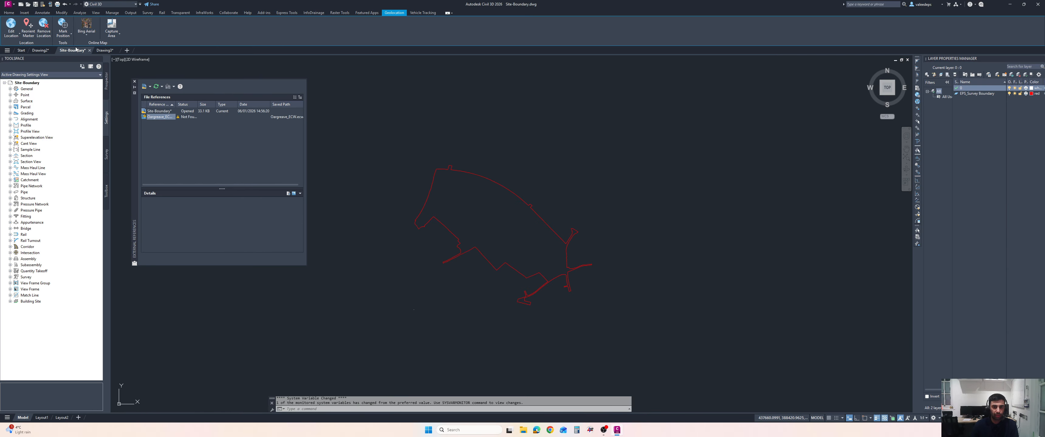
pyautogui.click(548, 224)
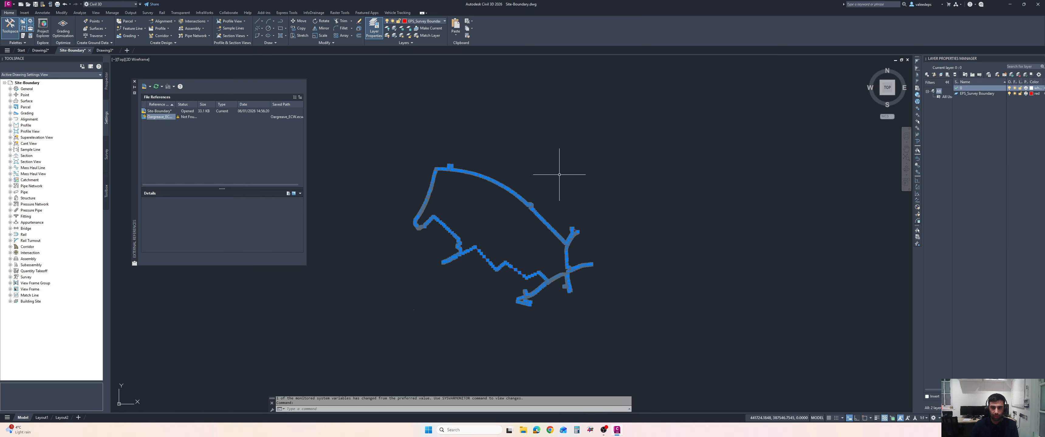
pyautogui.rightClick(554, 155)
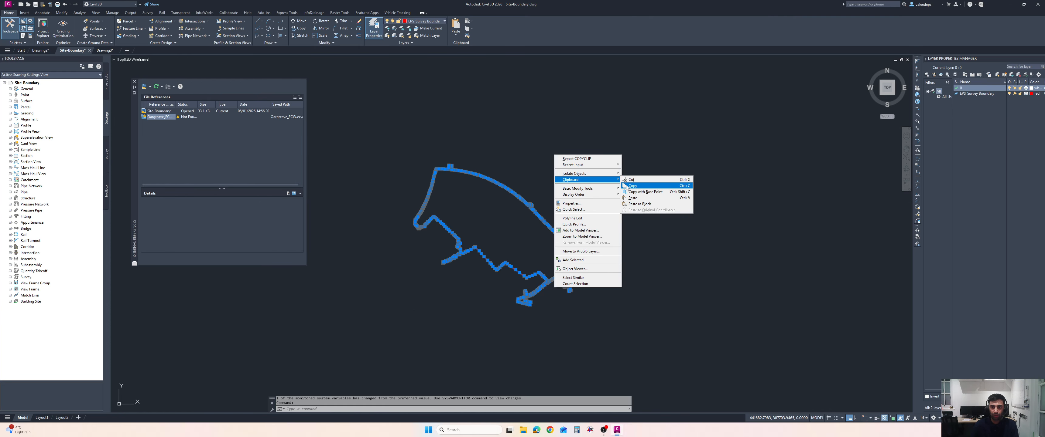
pyautogui.click(633, 185)
# Switch to Drawing3 and paste the boundary to its original coordinates over the orthophoto
pyautogui.click(105, 50)
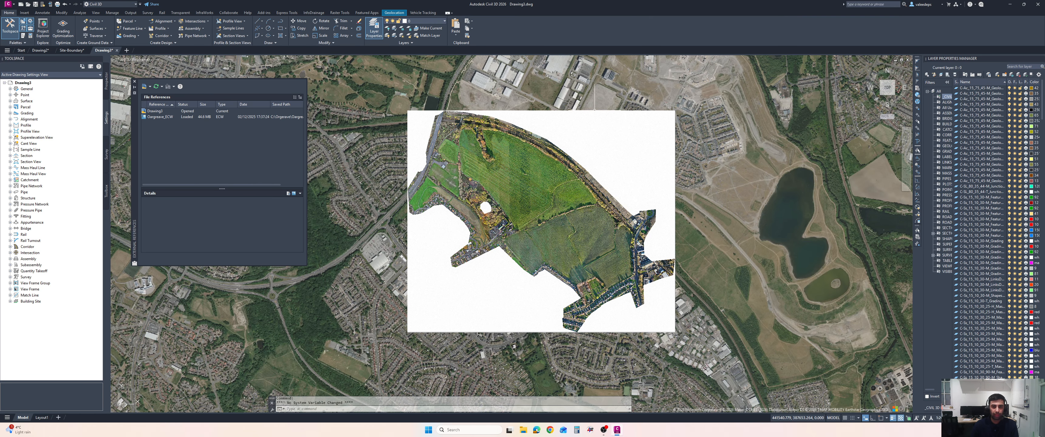
pyautogui.rightClick(569, 83)
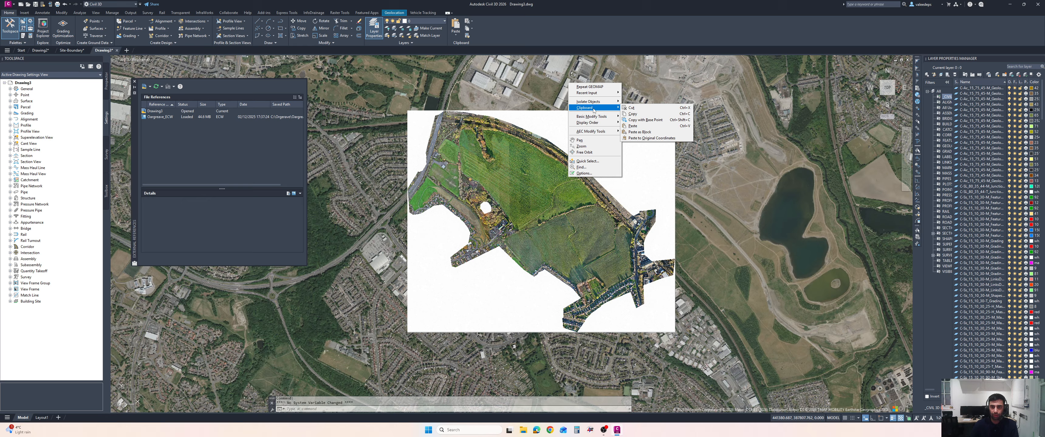
pyautogui.click(651, 138)
pyautogui.scroll(2, 584, 183)
pyautogui.scroll(2, 550, 182)
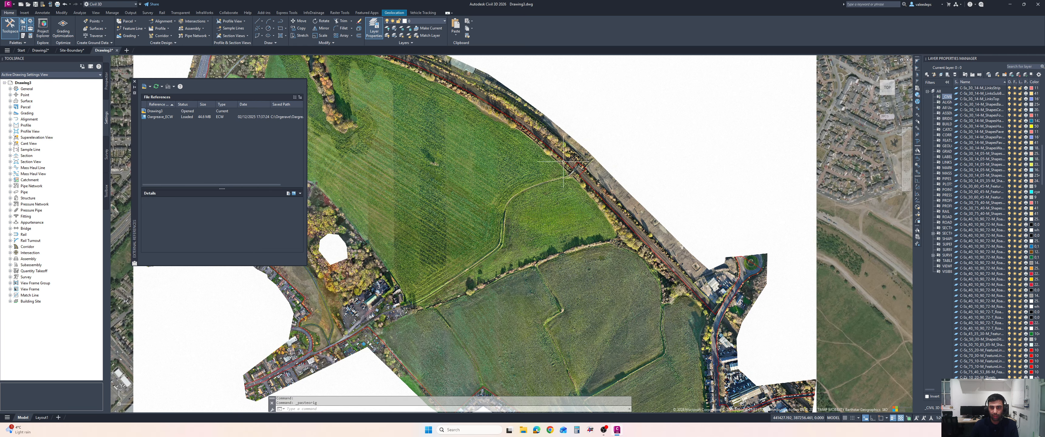
pyautogui.scroll(4, 550, 182)
pyautogui.scroll(-8, 550, 182)
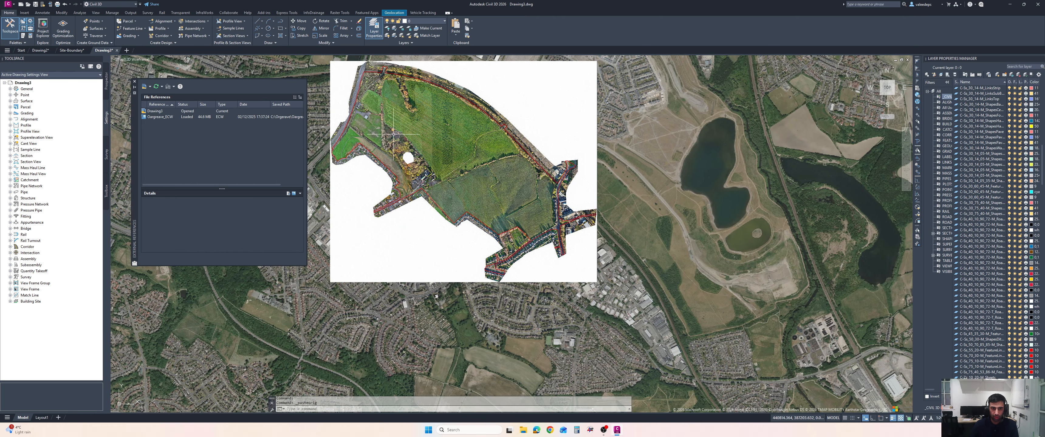
# Turn off the online basemap
pyautogui.click(394, 13)
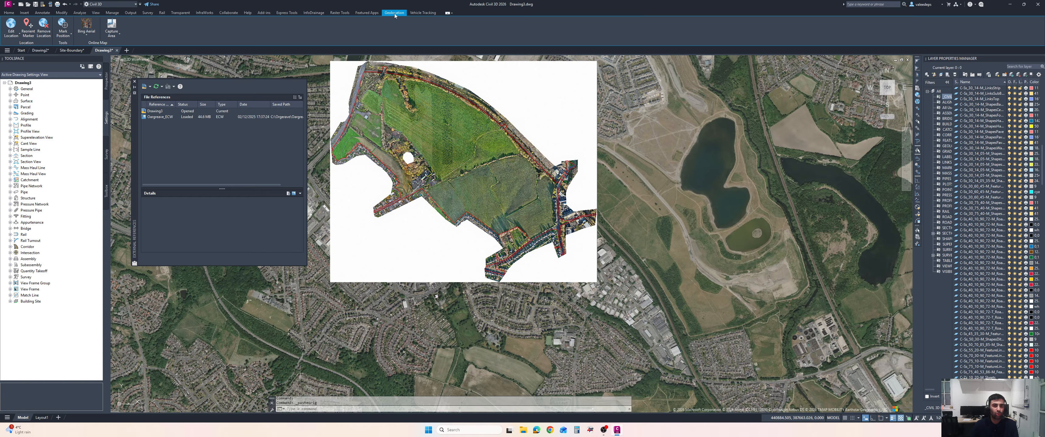
pyautogui.click(86, 34)
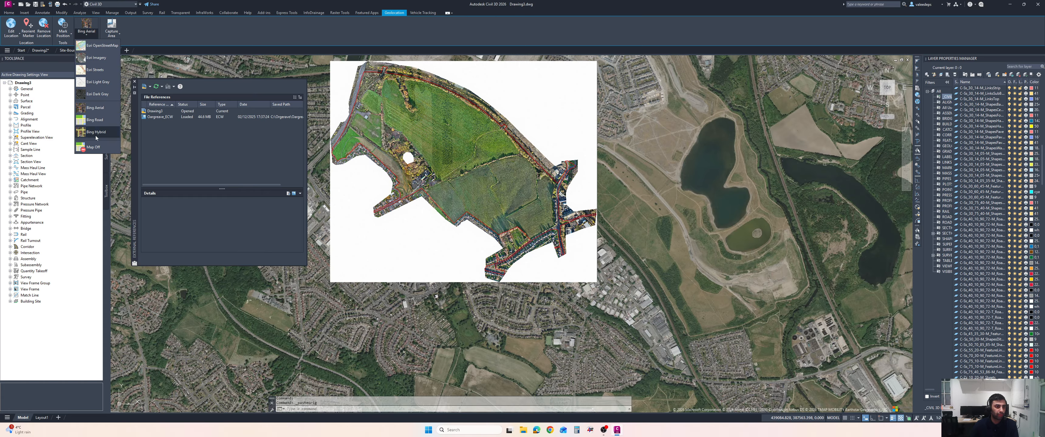
pyautogui.click(93, 147)
# Select the Gargrave_ECW image, delete it and detach it from the drawing
pyautogui.moveTo(445, 134)
pyautogui.mouseDown(button='middle')
pyautogui.moveTo(480, 174)
pyautogui.moveTo(483, 163)
pyautogui.mouseUp(button='middle')
pyautogui.scroll(2, 483, 197)
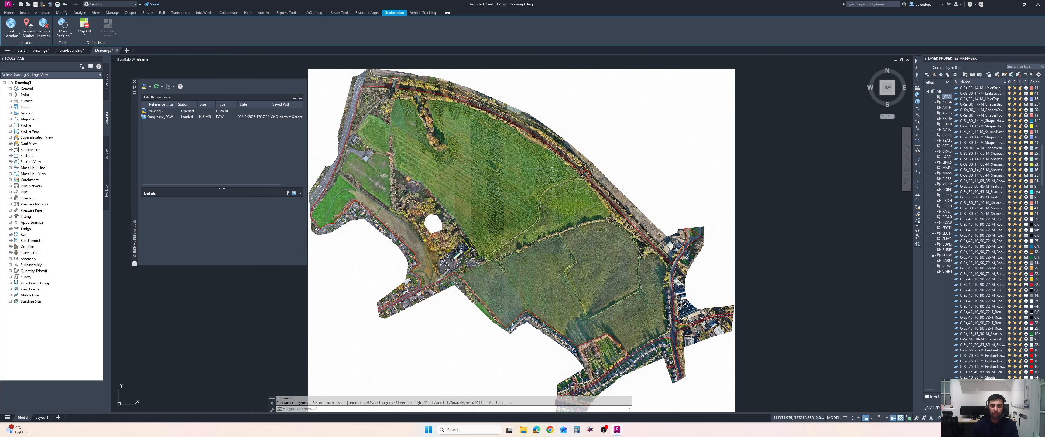
pyautogui.moveTo(545, 175); pyautogui.dragTo(570, 169, button='middle')
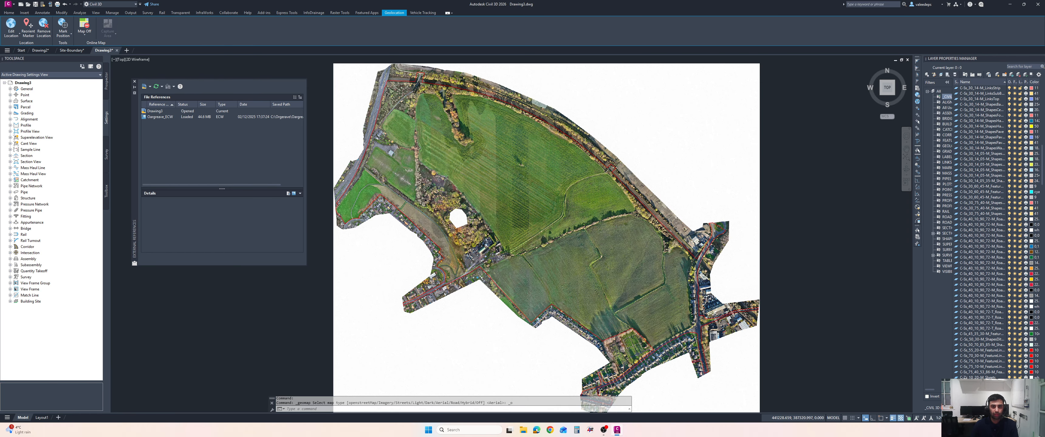
pyautogui.scroll(-2, 535, 185)
pyautogui.click(695, 83)
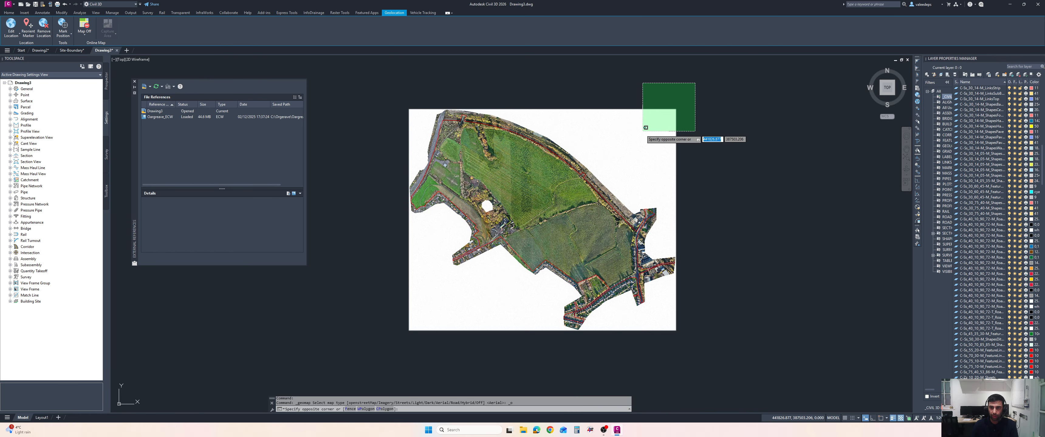
pyautogui.click(644, 140)
pyautogui.rightClick(721, 140)
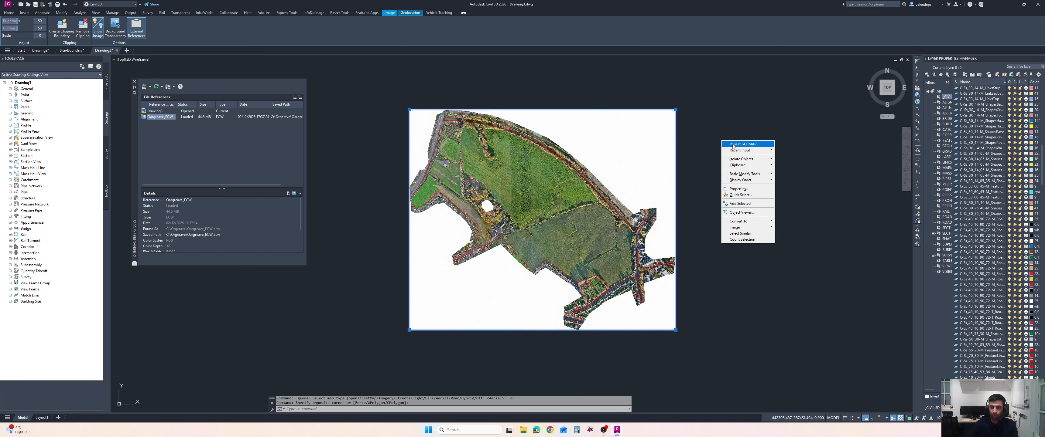
pyautogui.press('Escape')
pyautogui.press('Escape')
pyautogui.click(676, 122)
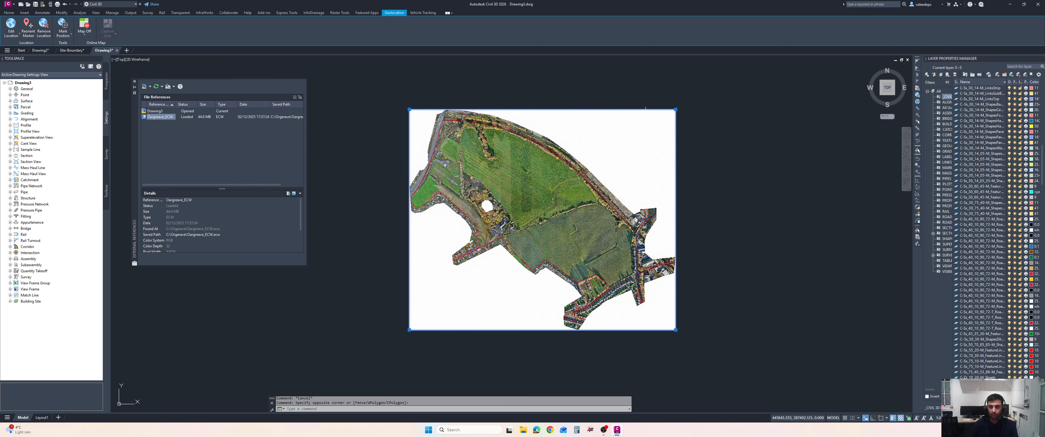
pyautogui.press('Delete')
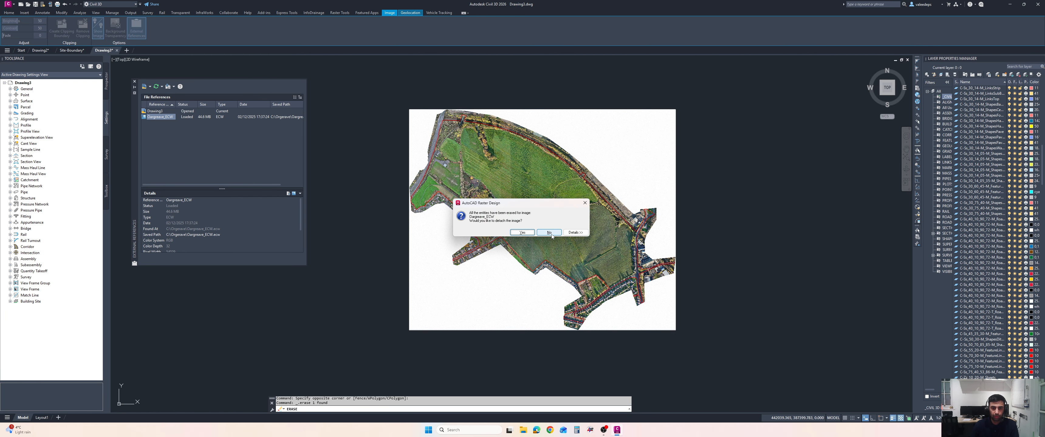
pyautogui.click(522, 233)
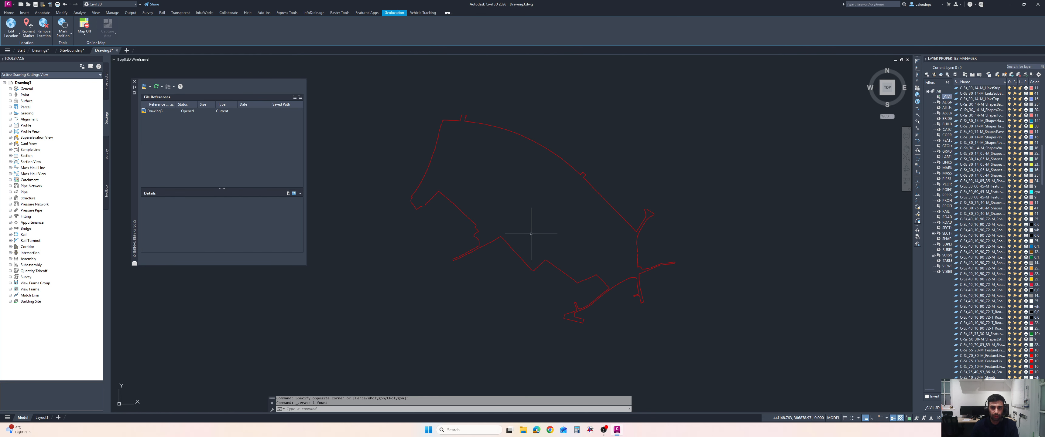
# Close the External References palette and open the Map task pane with MAPWSPACE
pyautogui.click(134, 81)
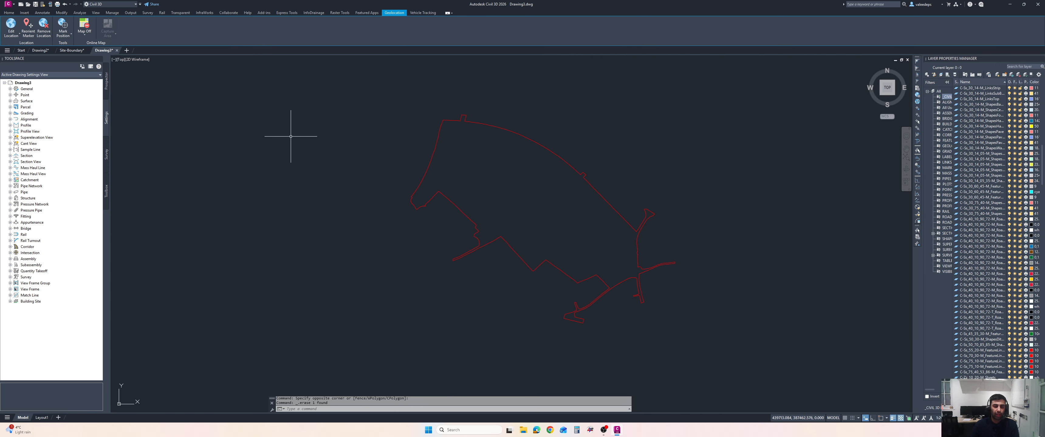
pyautogui.moveTo(454, 178); pyautogui.dragTo(478, 184, button='middle')
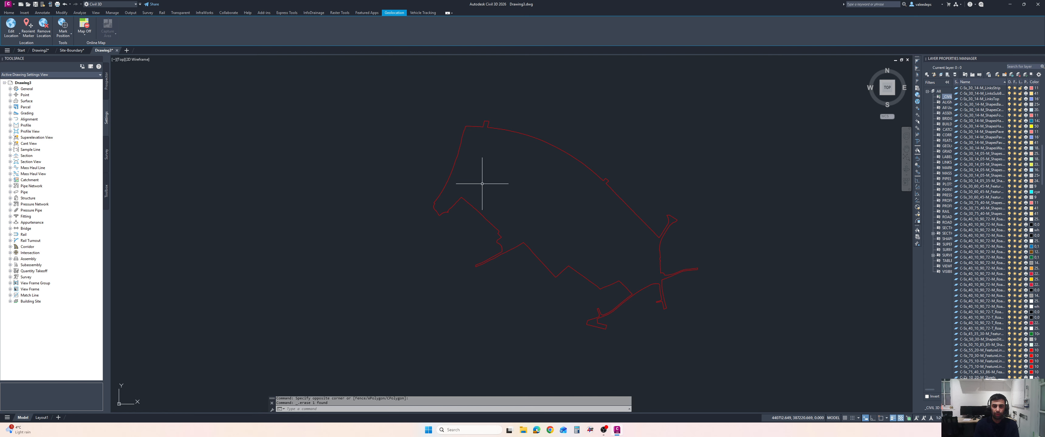
pyautogui.write('MAP')
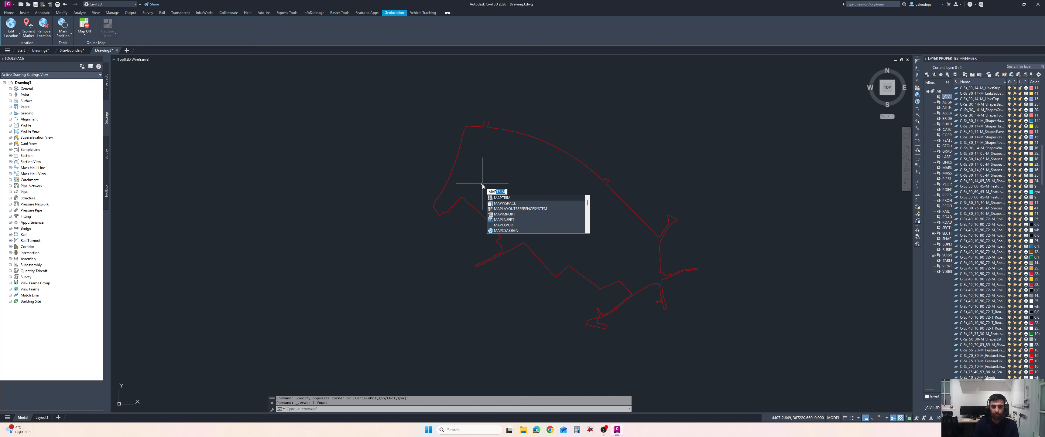
pyautogui.write('WS')
pyautogui.press('Return')
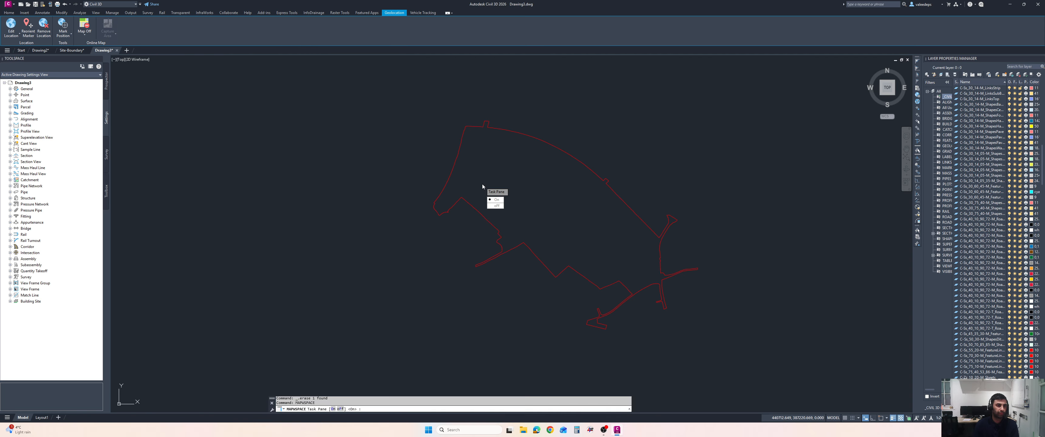
pyautogui.press('Return')
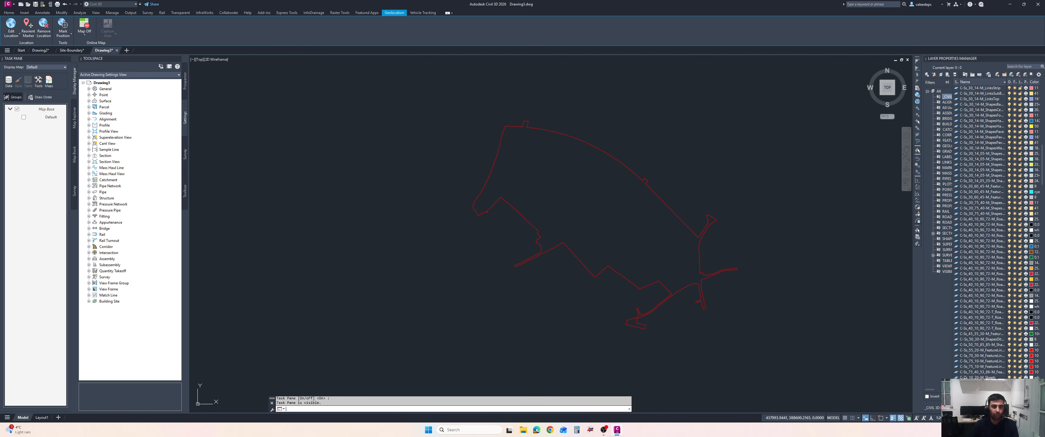
# Open Data Connect, choose Add Raster Image or Surface Connection, and browse for a source file
pyautogui.click(10, 86)
pyautogui.click(24, 87)
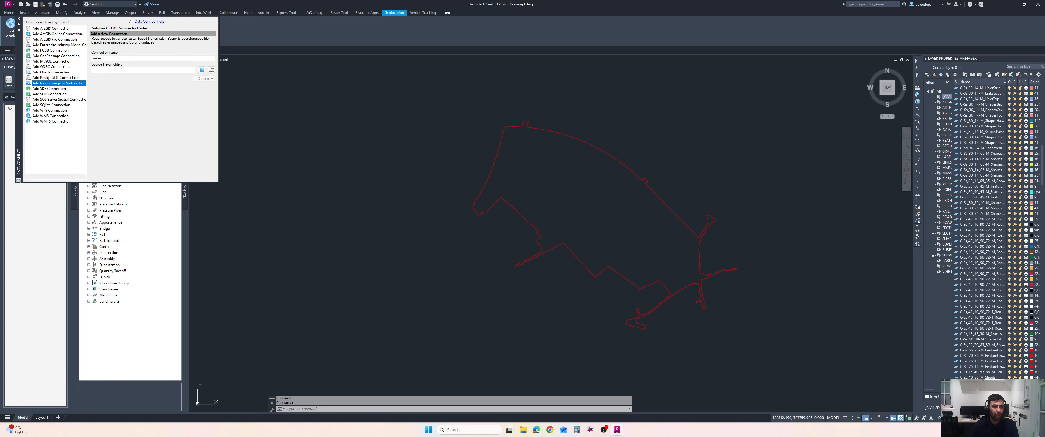
pyautogui.click(69, 67)
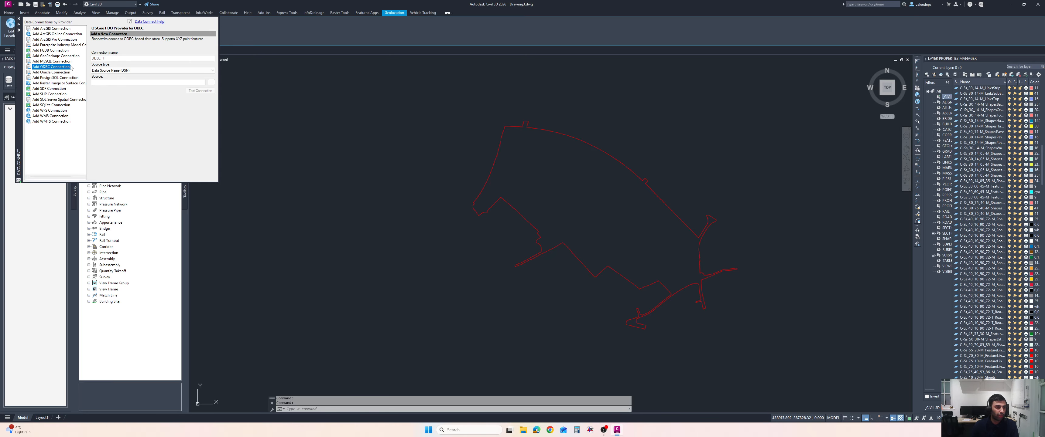
pyautogui.click(41, 83)
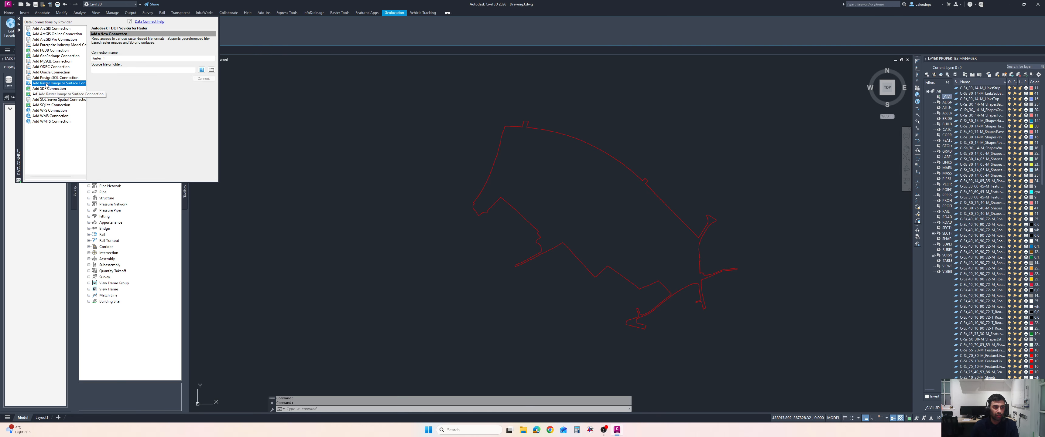
pyautogui.click(202, 70)
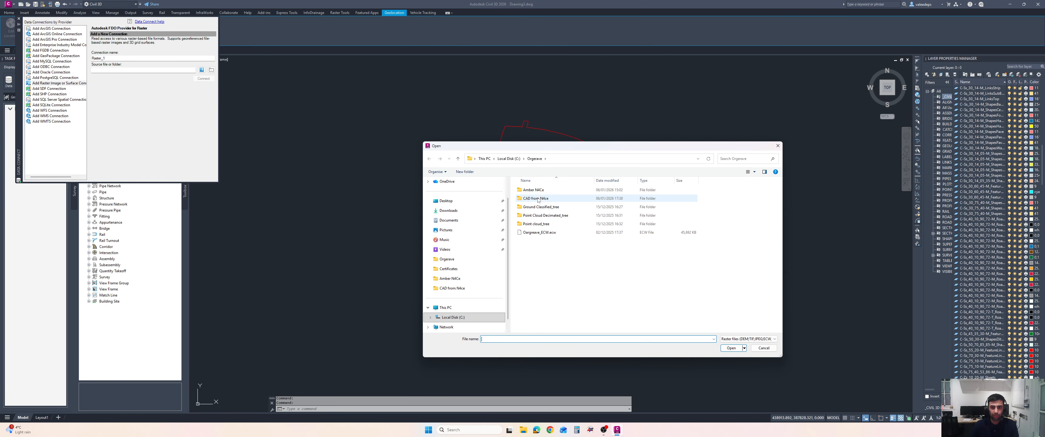
# Choose Gargrave_ECW.ecw in the Orgeance folder as the raster source file, showing all file types
pyautogui.click(558, 233)
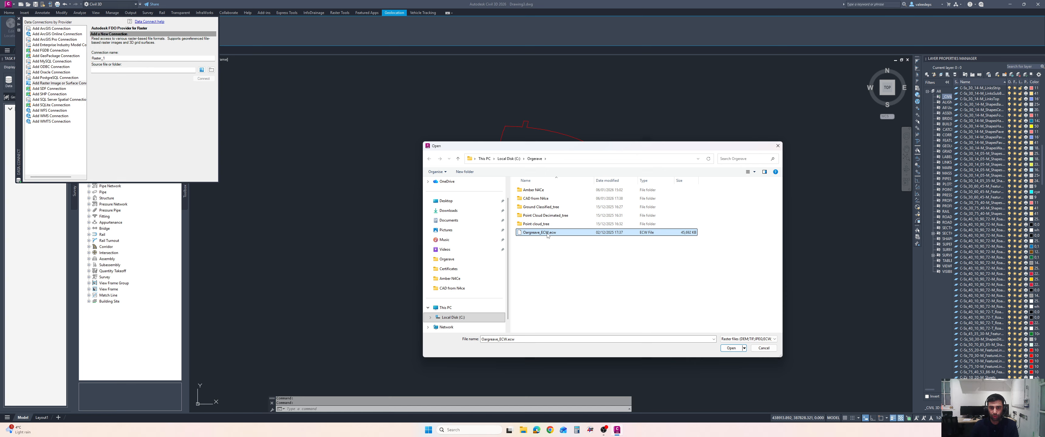
pyautogui.click(547, 234)
pyautogui.hotkey('ctrl', 'c')
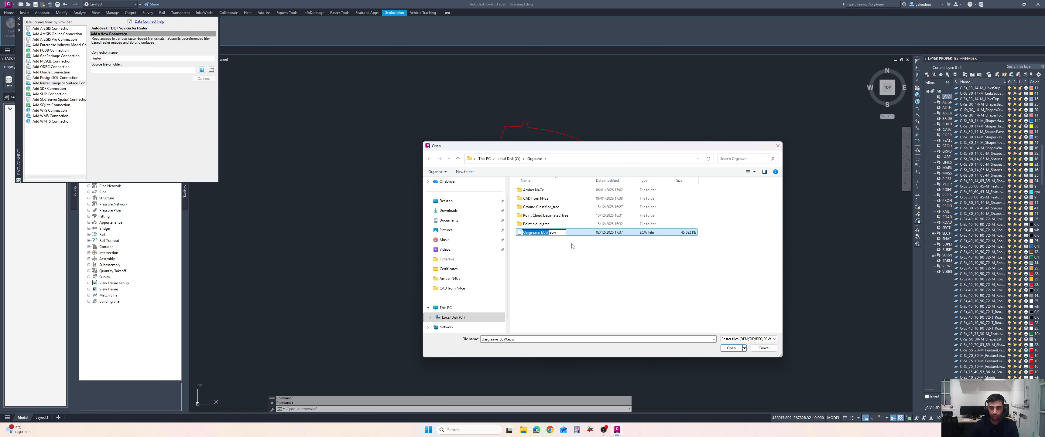
pyautogui.press('Escape')
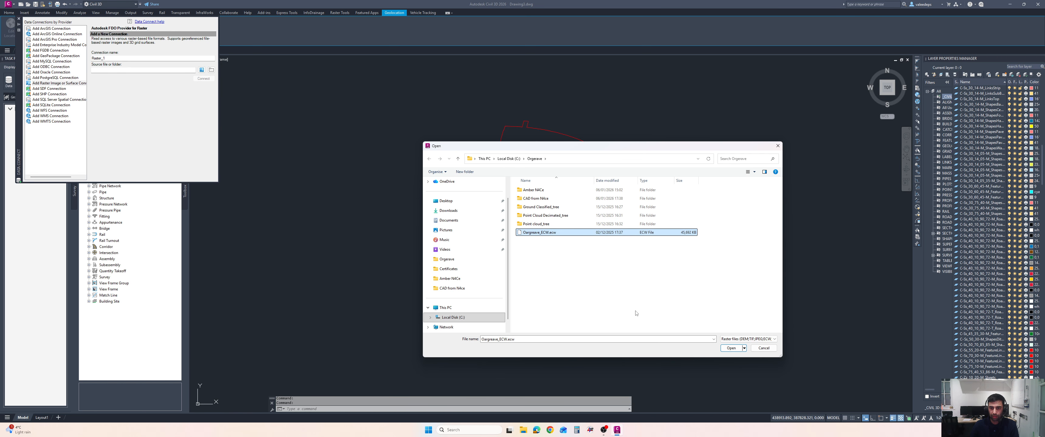
pyautogui.click(734, 340)
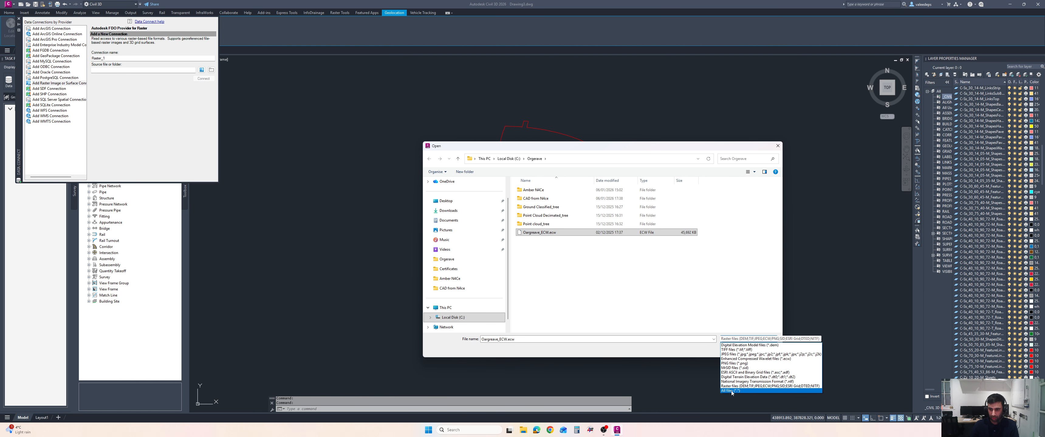
pyautogui.click(734, 392)
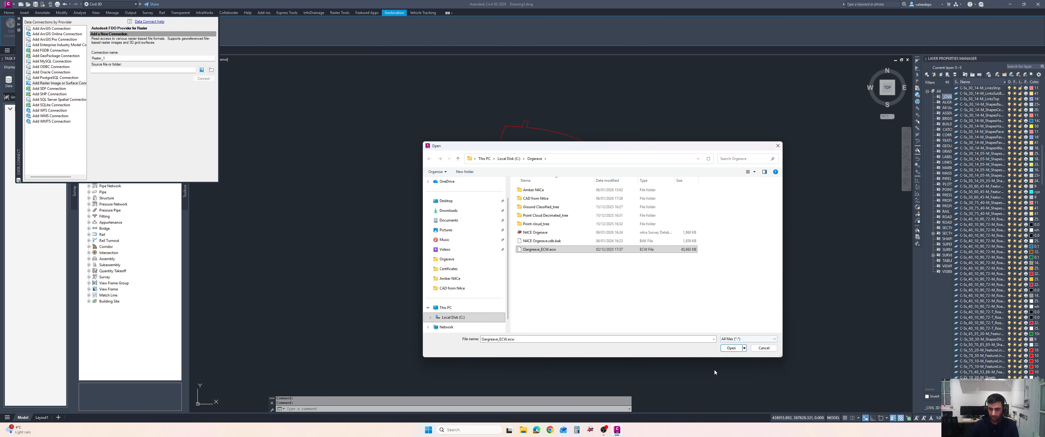
pyautogui.click(731, 348)
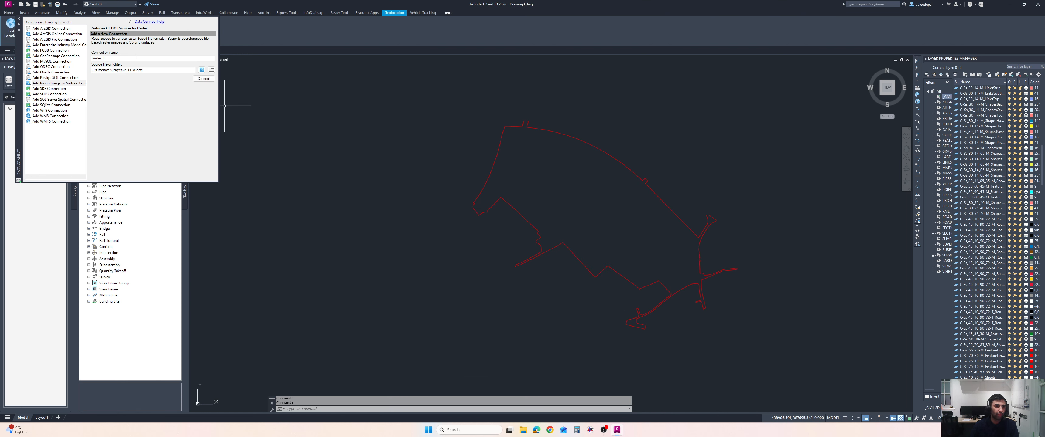
# Name the connection Gargrave_ECW and connect to the raster source
pyautogui.doubleClick(137, 57)
pyautogui.hotkey('ctrl', 'v')
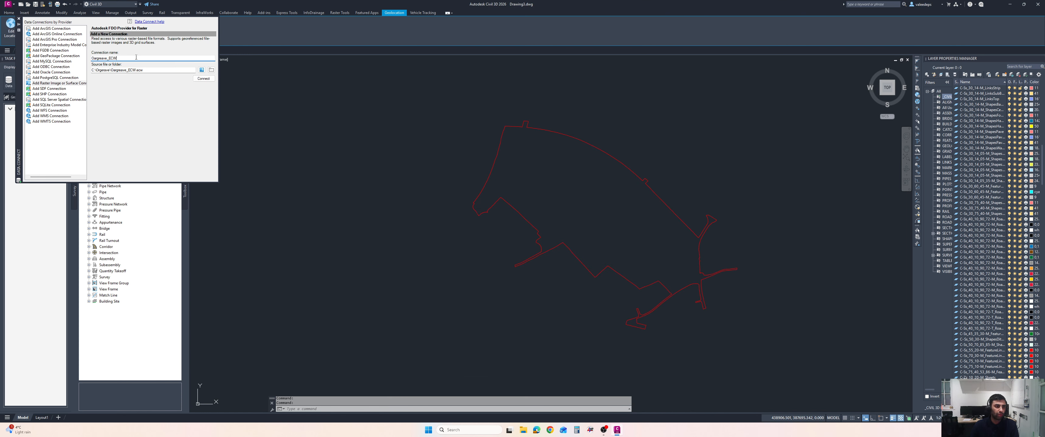
pyautogui.click(201, 79)
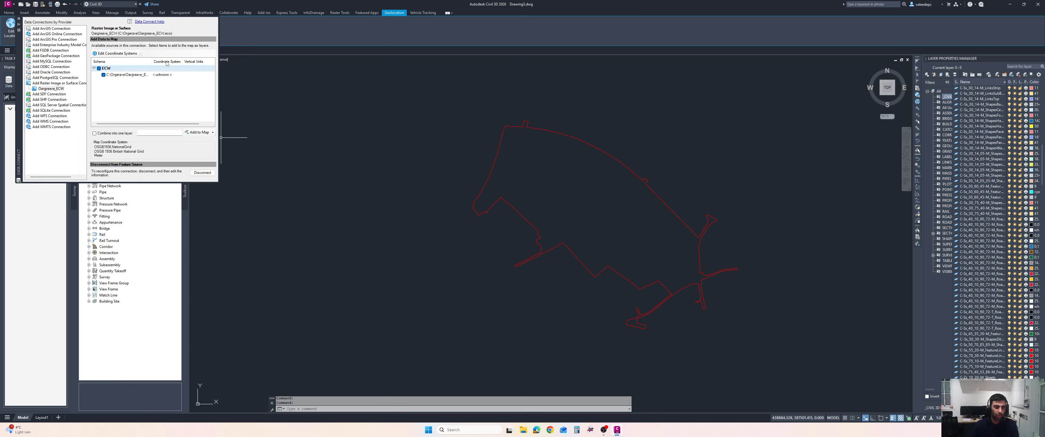
# Edit the raster schema's spatial context and override its coordinate system with OSGB1936.NationalGrid
pyautogui.click(164, 78)
pyautogui.rightClick(167, 76)
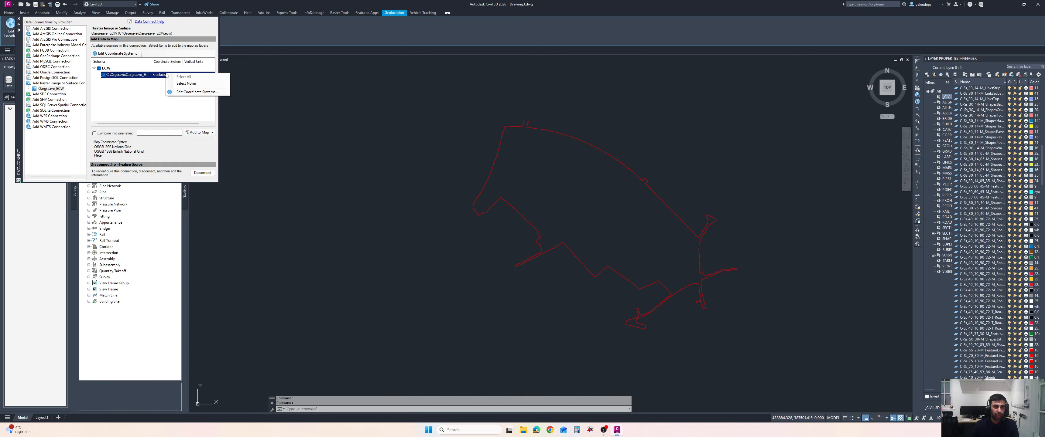
pyautogui.rightClick(164, 78)
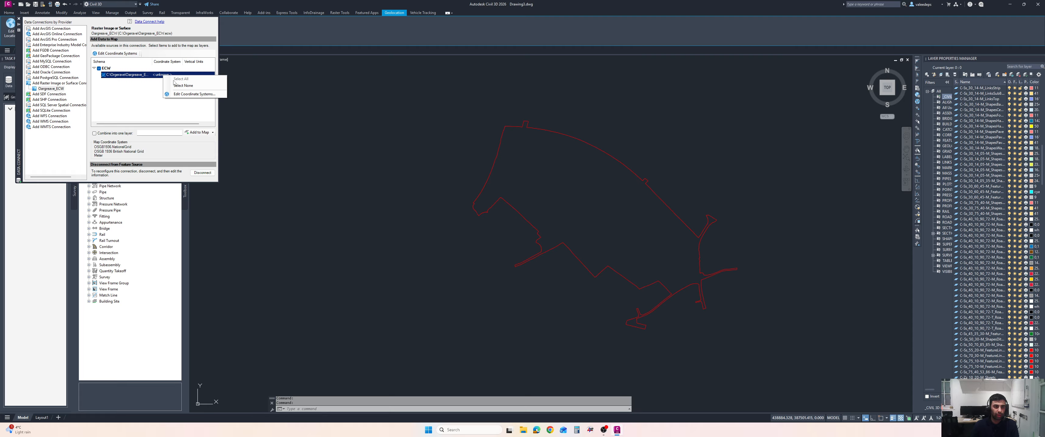
pyautogui.click(187, 94)
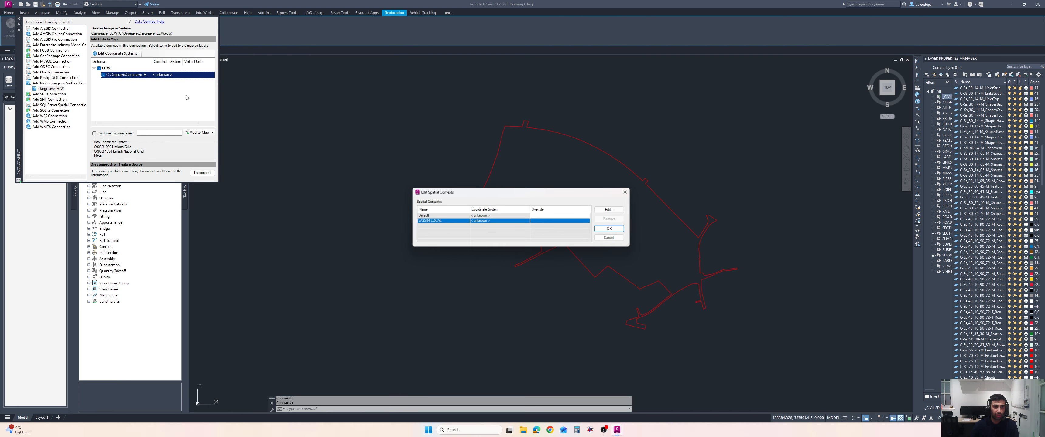
pyautogui.moveTo(426, 225)
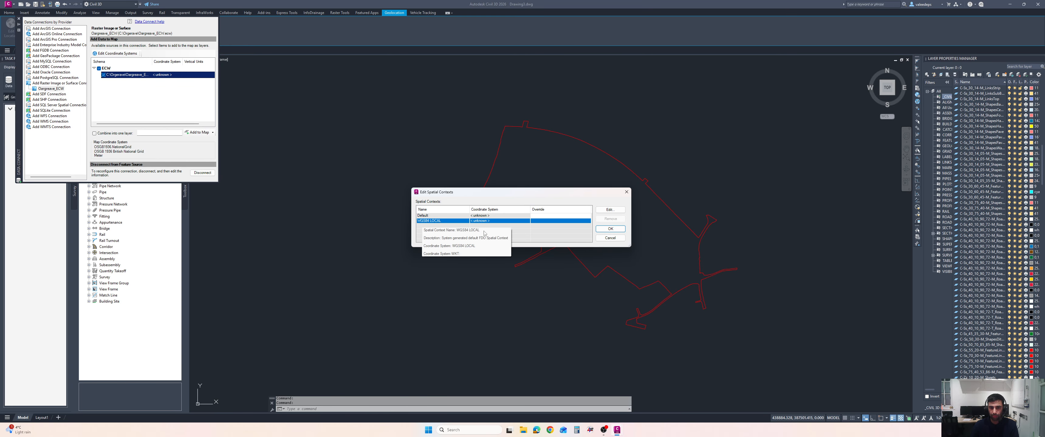
pyautogui.click(610, 210)
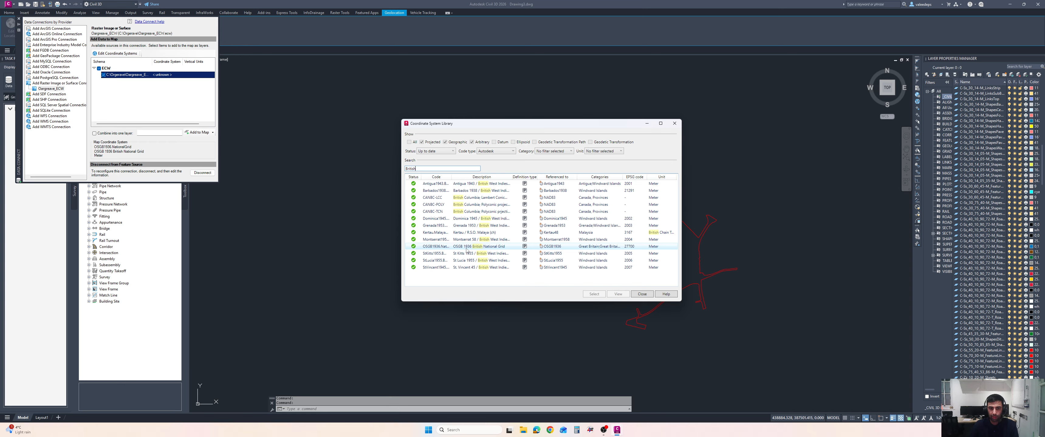
pyautogui.click(629, 248)
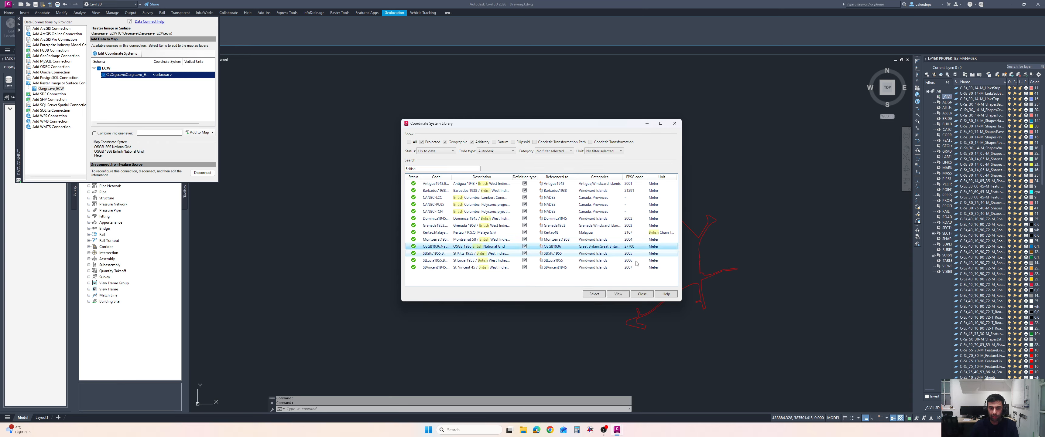
pyautogui.click(594, 294)
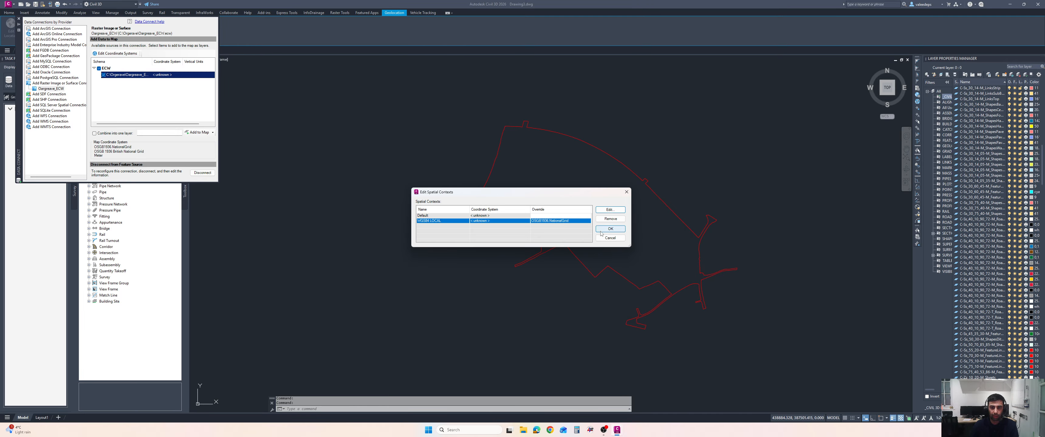
pyautogui.click(609, 229)
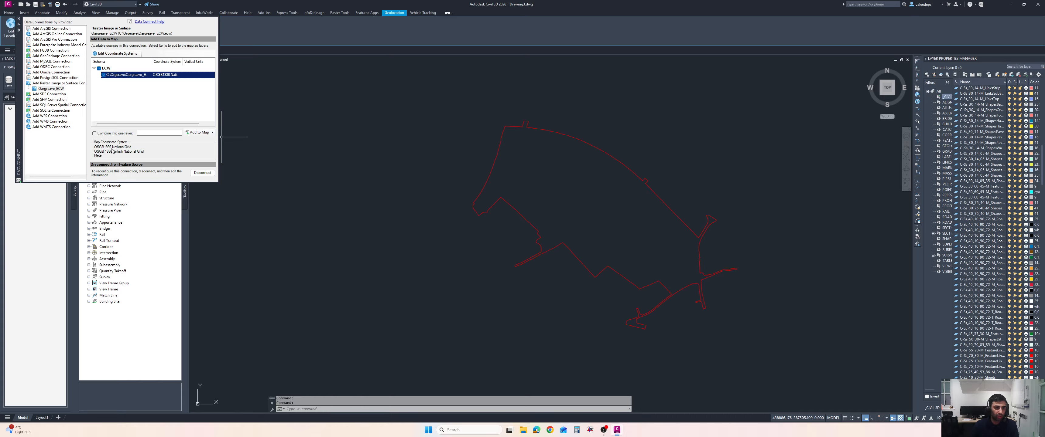
# Add the ECW raster to the map
pyautogui.click(199, 133)
pyautogui.scroll(-2, 575, 212)
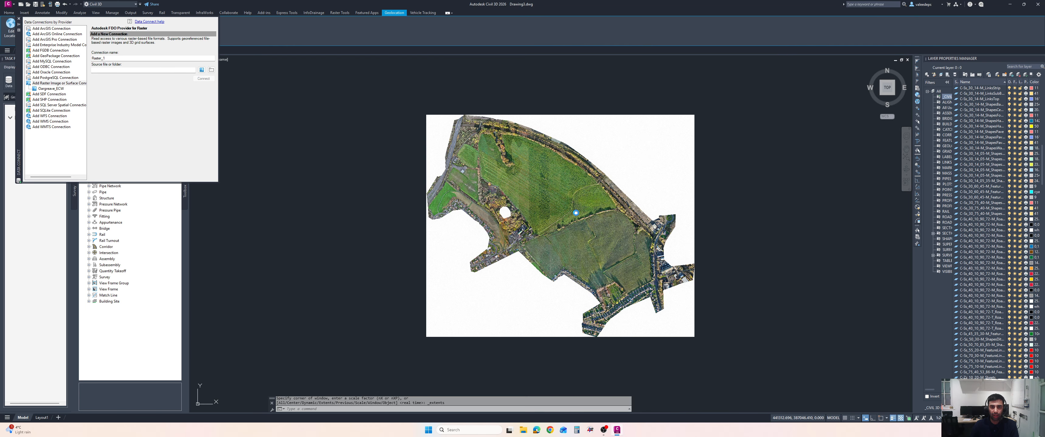
pyautogui.scroll(4, 684, 121)
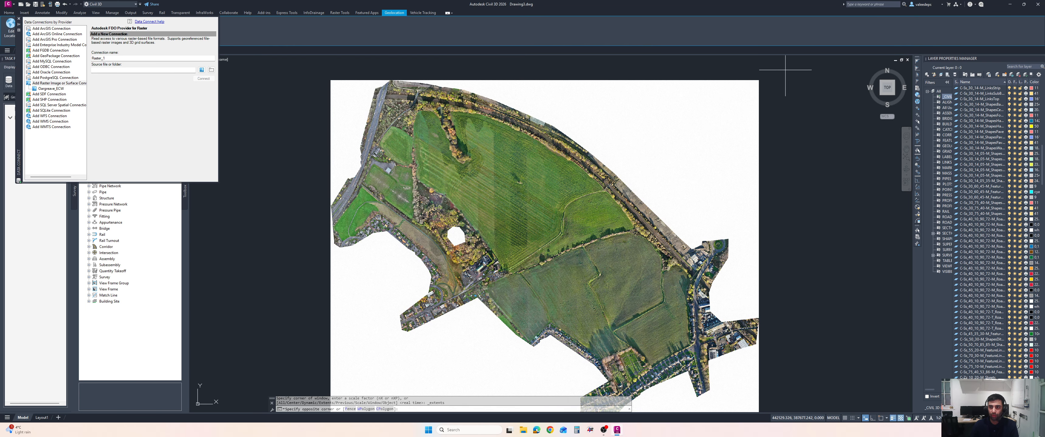
# Select the orthophoto and send it to the back so the site boundary shows on top
pyautogui.click(786, 71)
pyautogui.click(732, 105)
pyautogui.rightClick(782, 105)
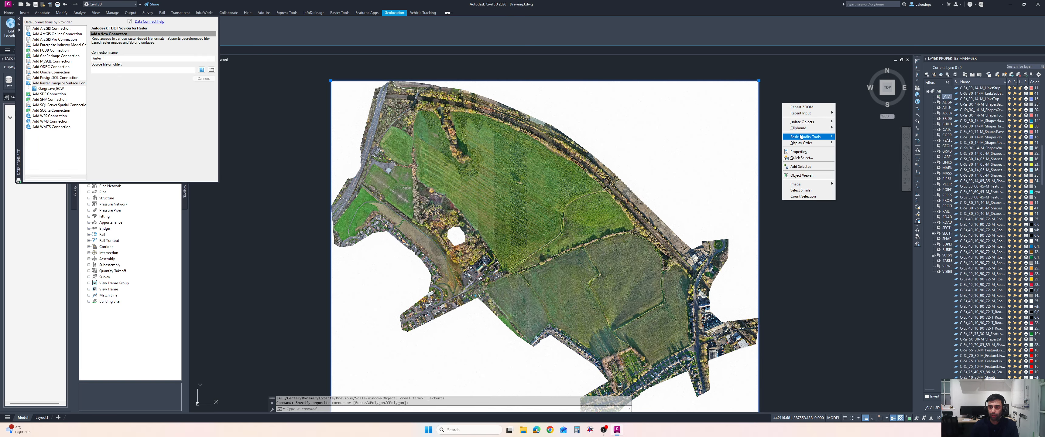
pyautogui.moveTo(808, 144)
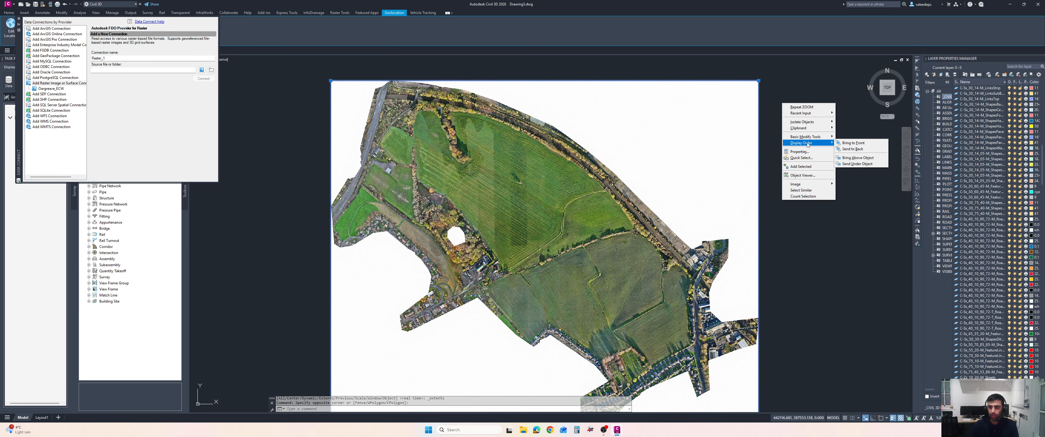
pyautogui.click(846, 145)
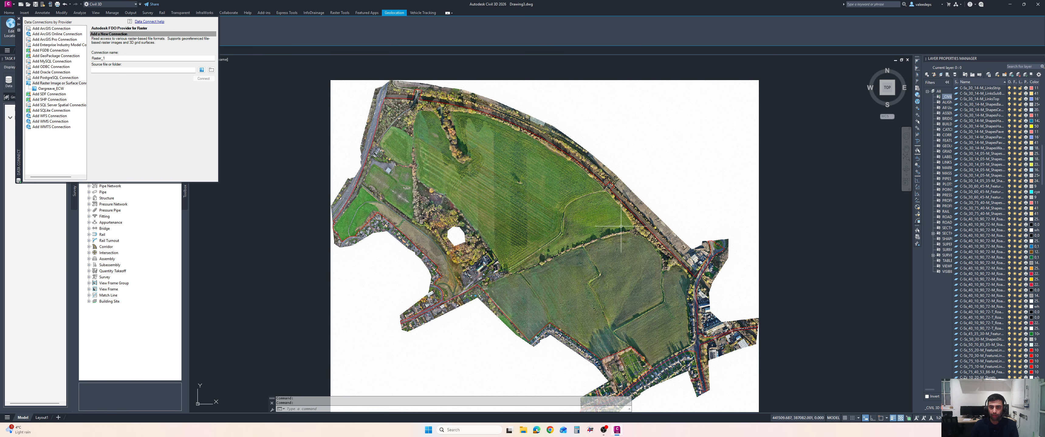
# Turn on the Bing Aerial online basemap behind the orthophoto
pyautogui.scroll(5, 653, 227)
pyautogui.scroll(3, 564, 165)
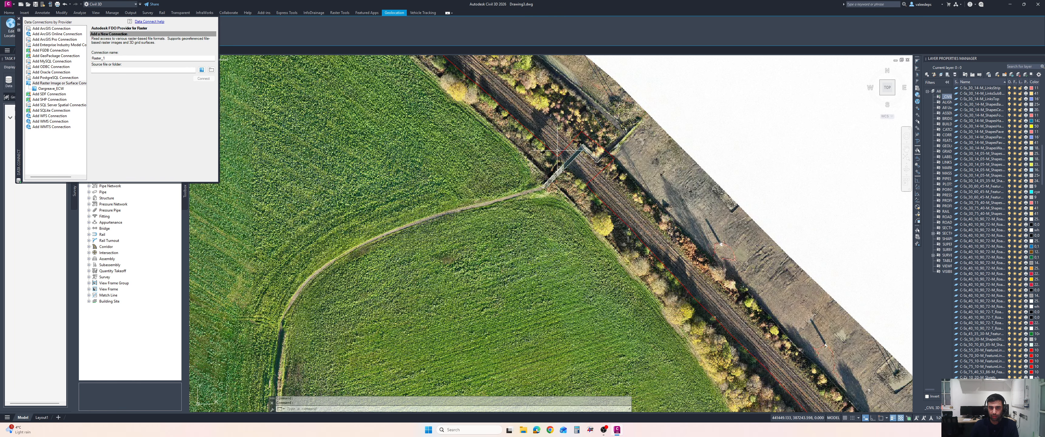
pyautogui.scroll(-8, 554, 155)
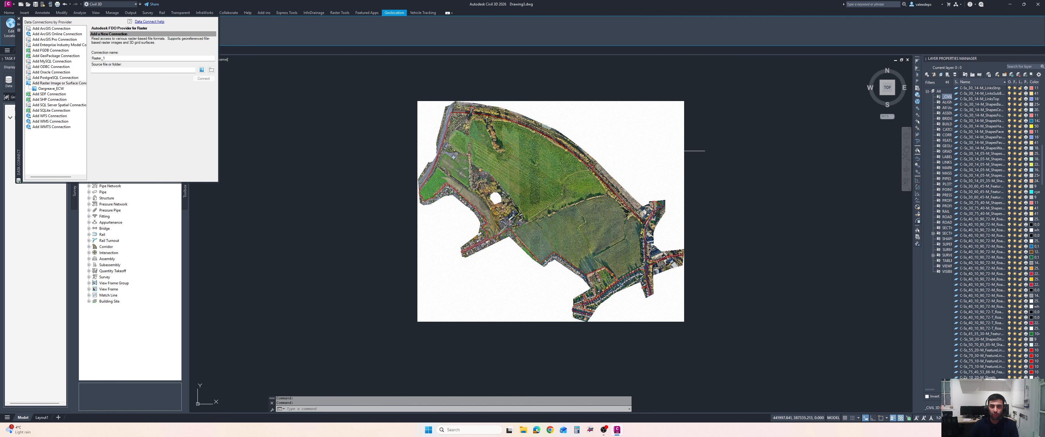
pyautogui.moveTo(677, 153); pyautogui.dragTo(655, 156, button='middle')
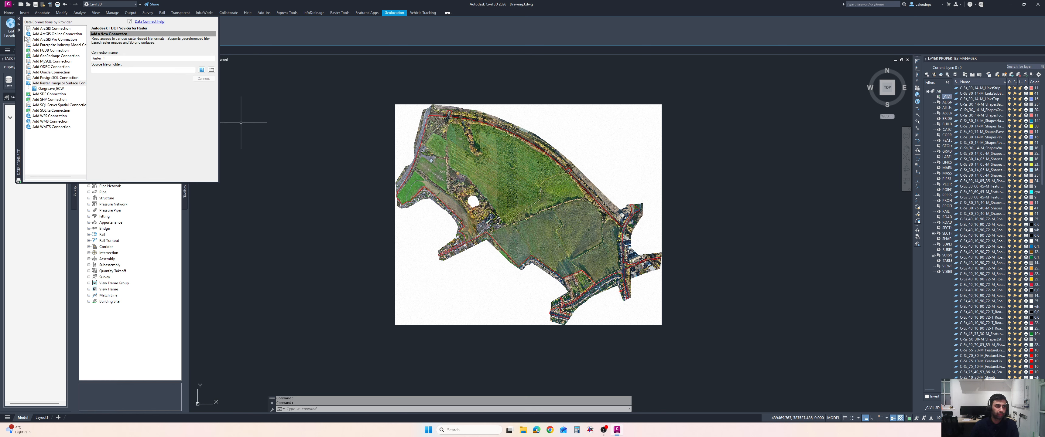
pyautogui.click(19, 19)
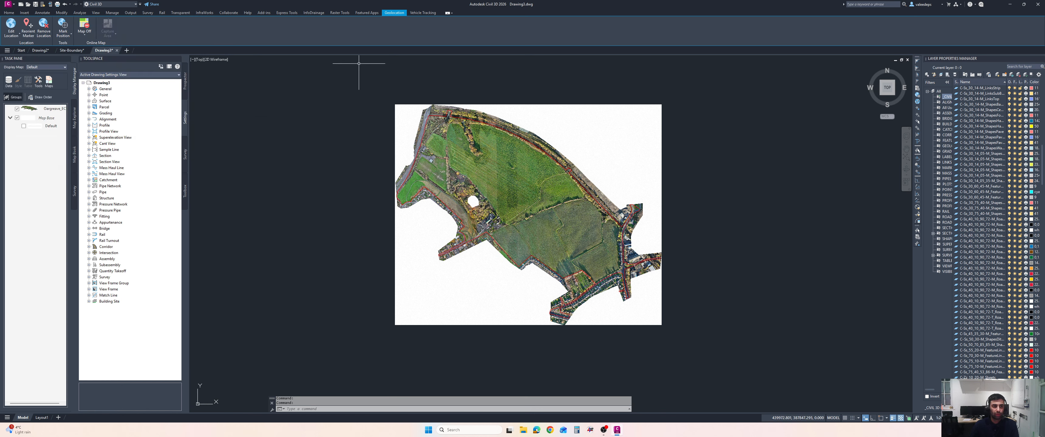
pyautogui.click(83, 32)
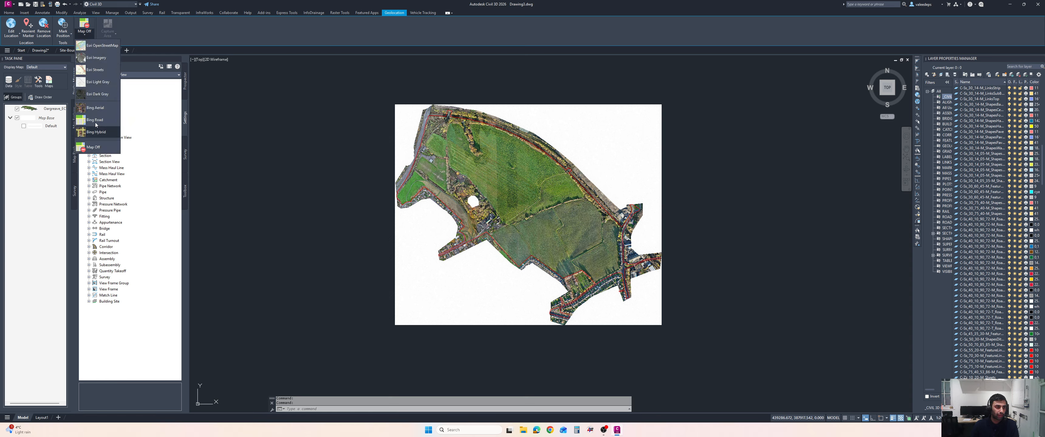
pyautogui.click(97, 109)
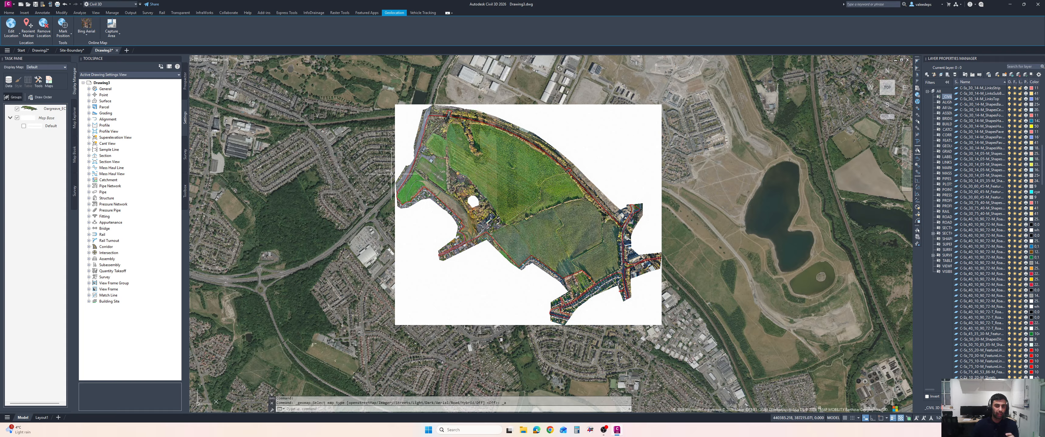
# Open the External References palette with XREF to review attachments, then close it
pyautogui.write('Xre')
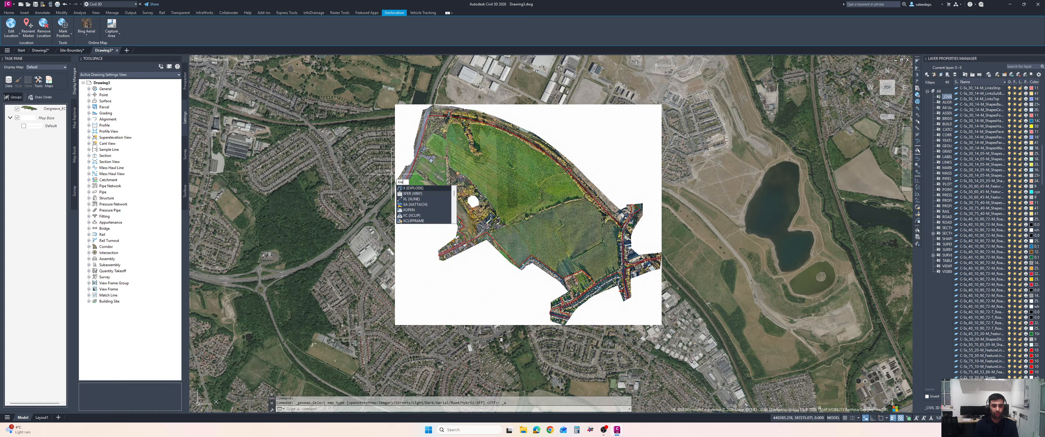
pyautogui.write('f')
pyautogui.press('Return')
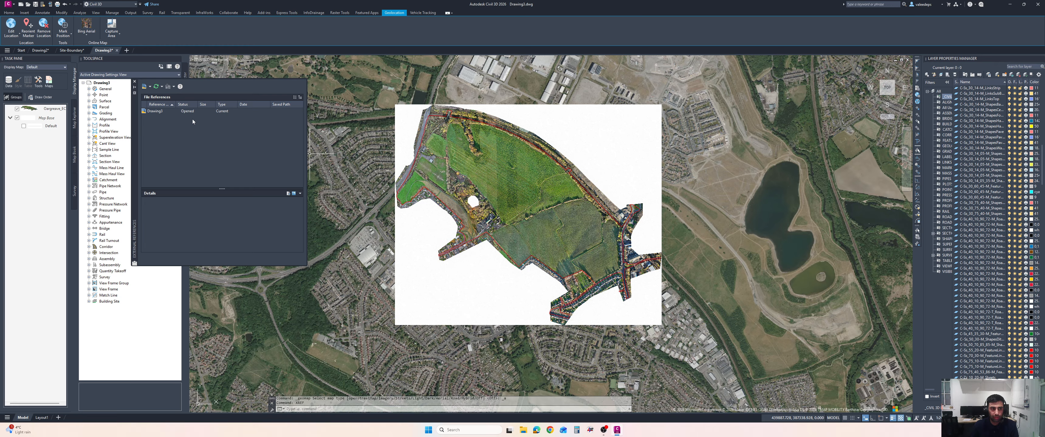
pyautogui.click(136, 81)
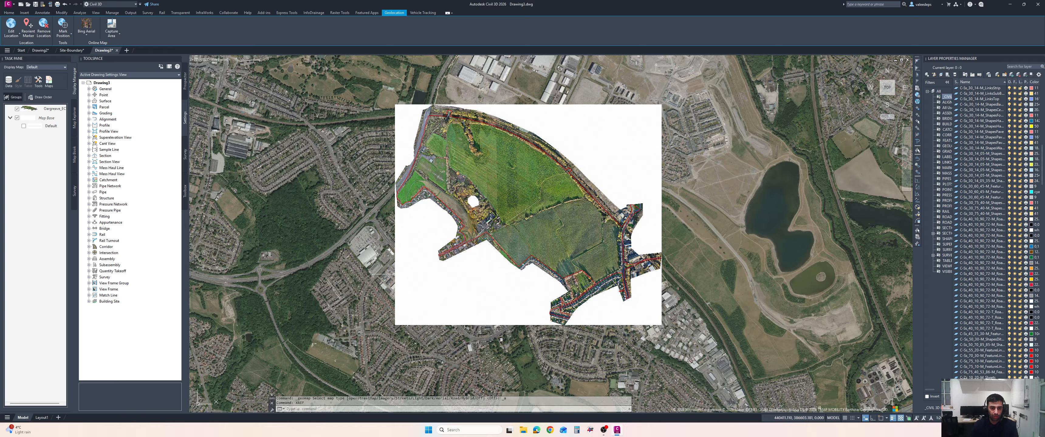
# Select the orthophoto and compare its position against the aerial basemap around the site
pyautogui.click(390, 272)
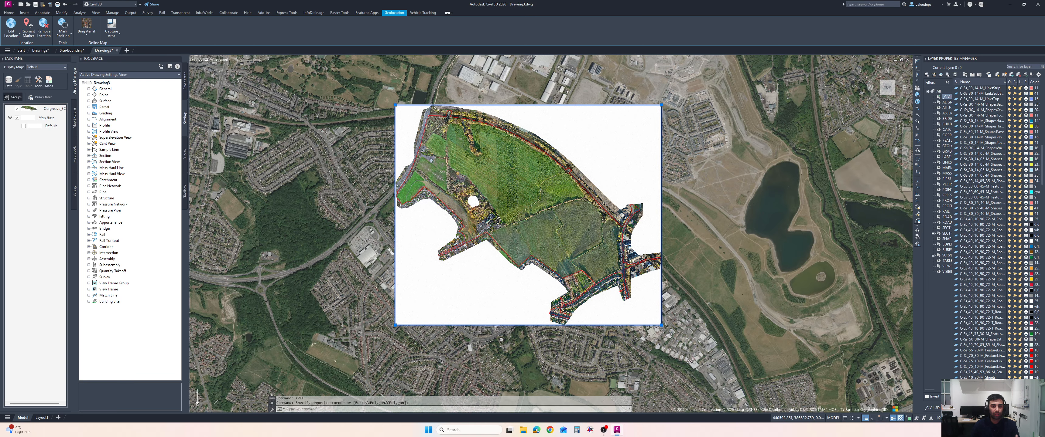
pyautogui.moveTo(554, 292); pyautogui.dragTo(520, 290, button='middle')
pyautogui.scroll(-2, 564, 321)
pyautogui.scroll(2, 521, 290)
pyautogui.scroll(2, 520, 290)
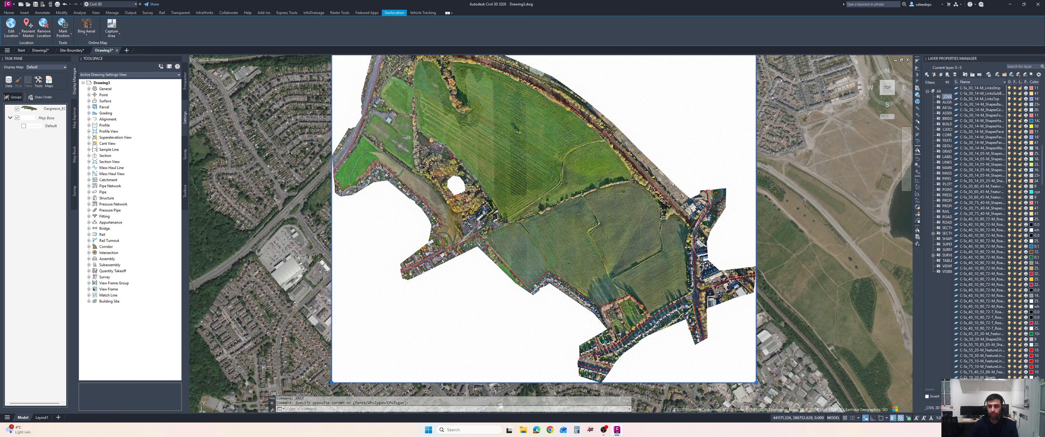
pyautogui.scroll(-2, 534, 260)
pyautogui.moveTo(533, 260)
pyautogui.mouseDown(button='middle')
pyautogui.moveTo(532, 271)
pyautogui.moveTo(464, 259)
pyautogui.mouseUp(button='middle')
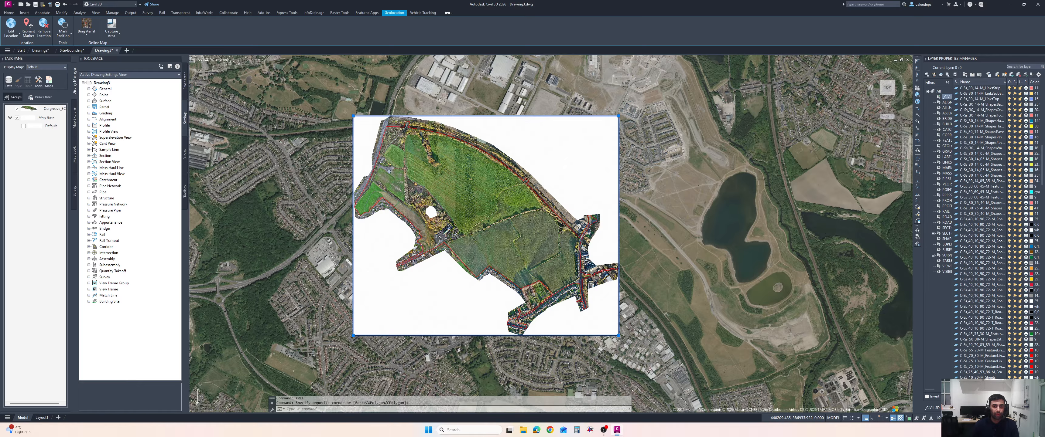
pyautogui.moveTo(320, 230); pyautogui.dragTo(296, 226, button='middle')
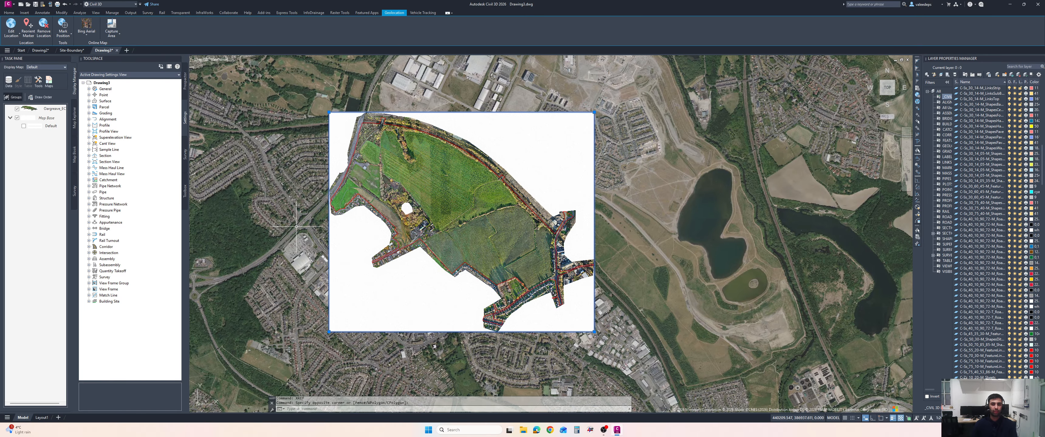